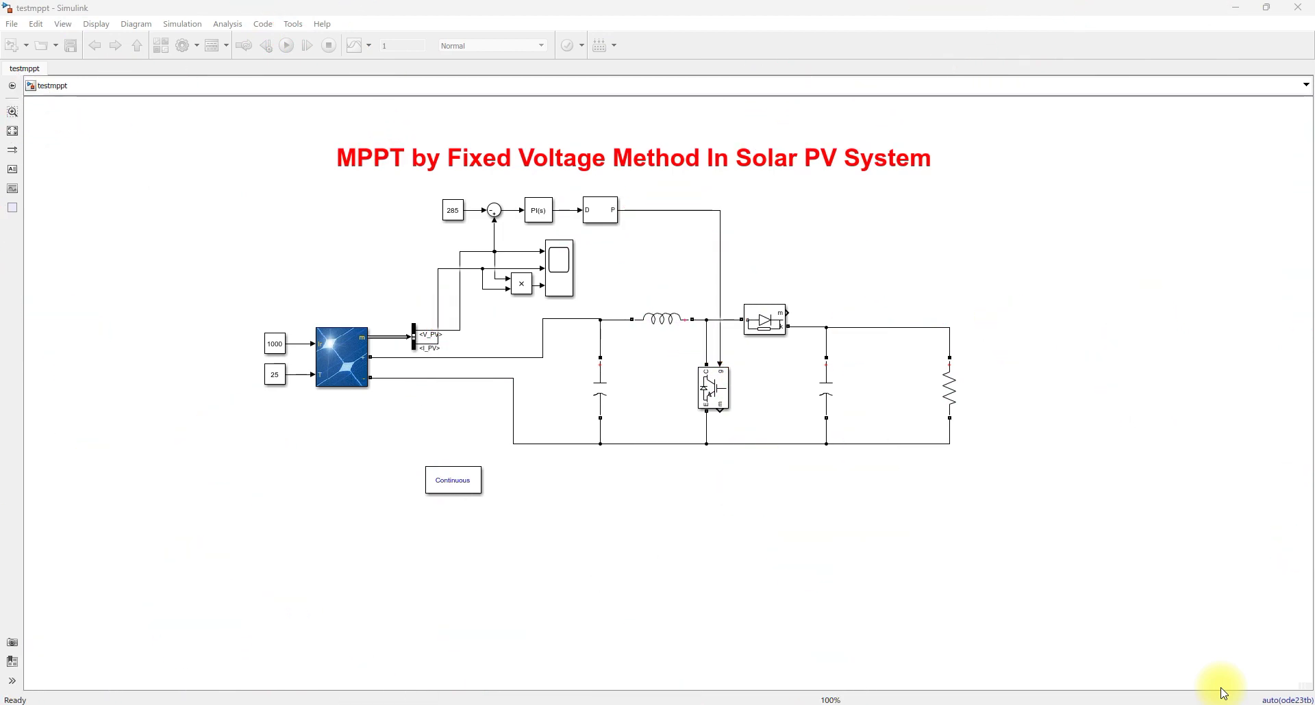
Open the PV Array parameters (40 parallel strings of 10 series modules) and plot its characteristics.
click(354, 371)
double_click(356, 374)
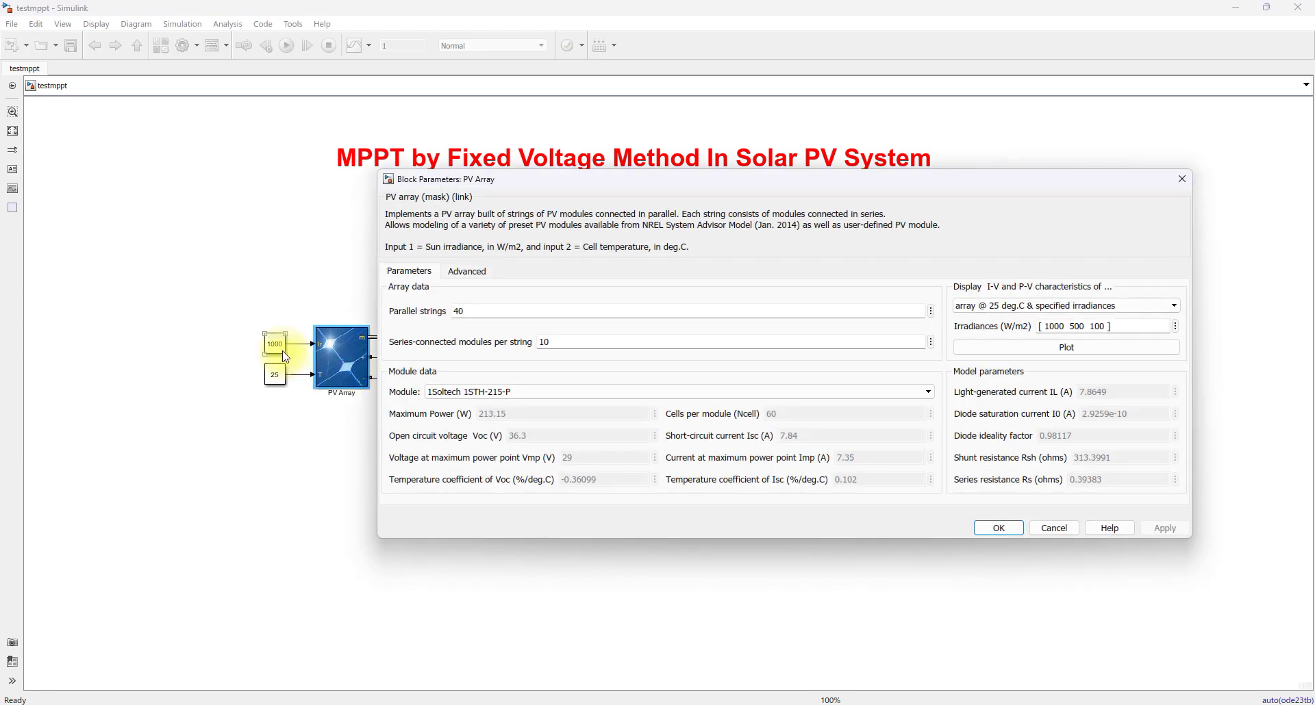
mouse_move(305, 348)
mouse_down()
mouse_move(315, 338)
mouse_move(295, 375)
mouse_up()
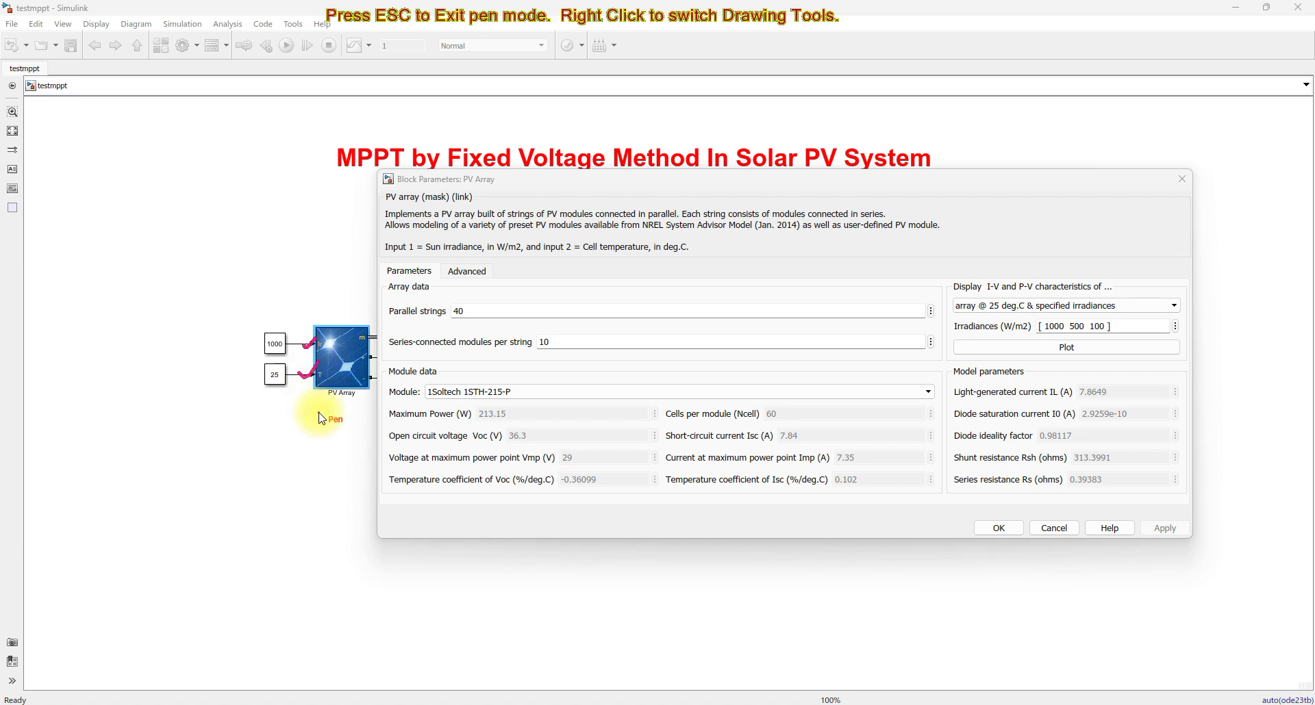
key(Escape)
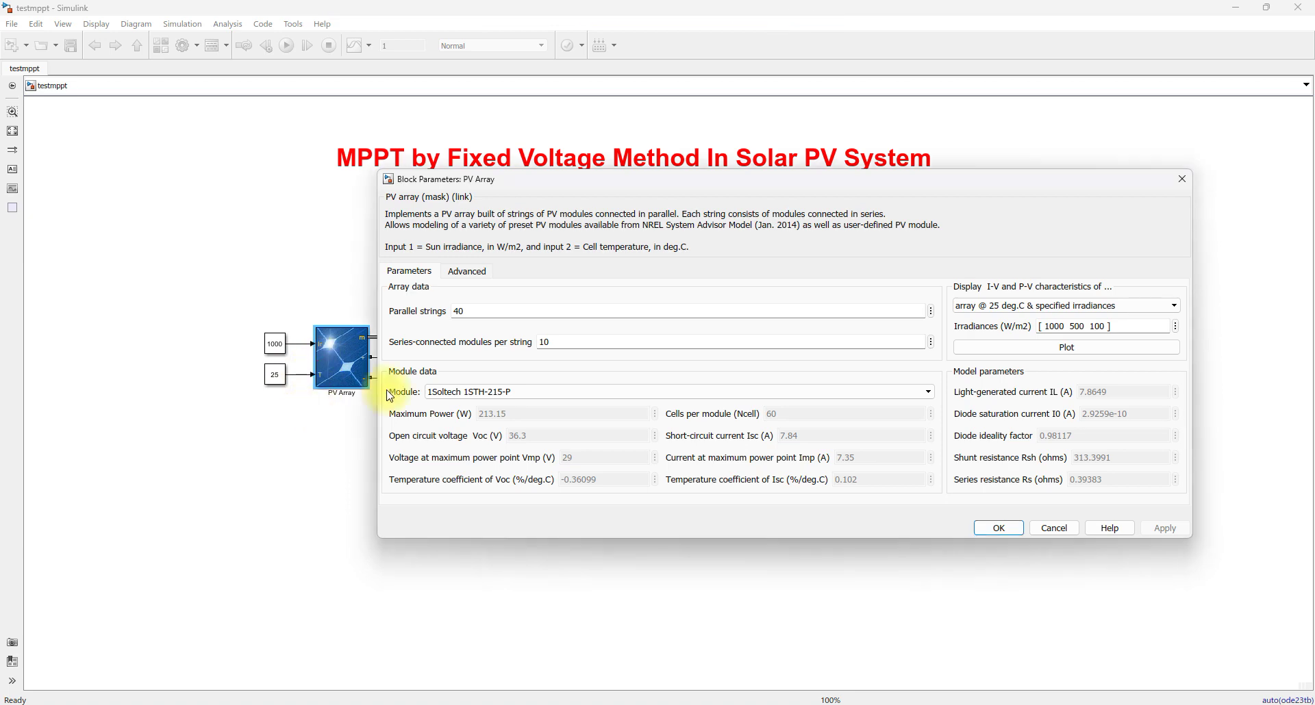
click(1070, 348)
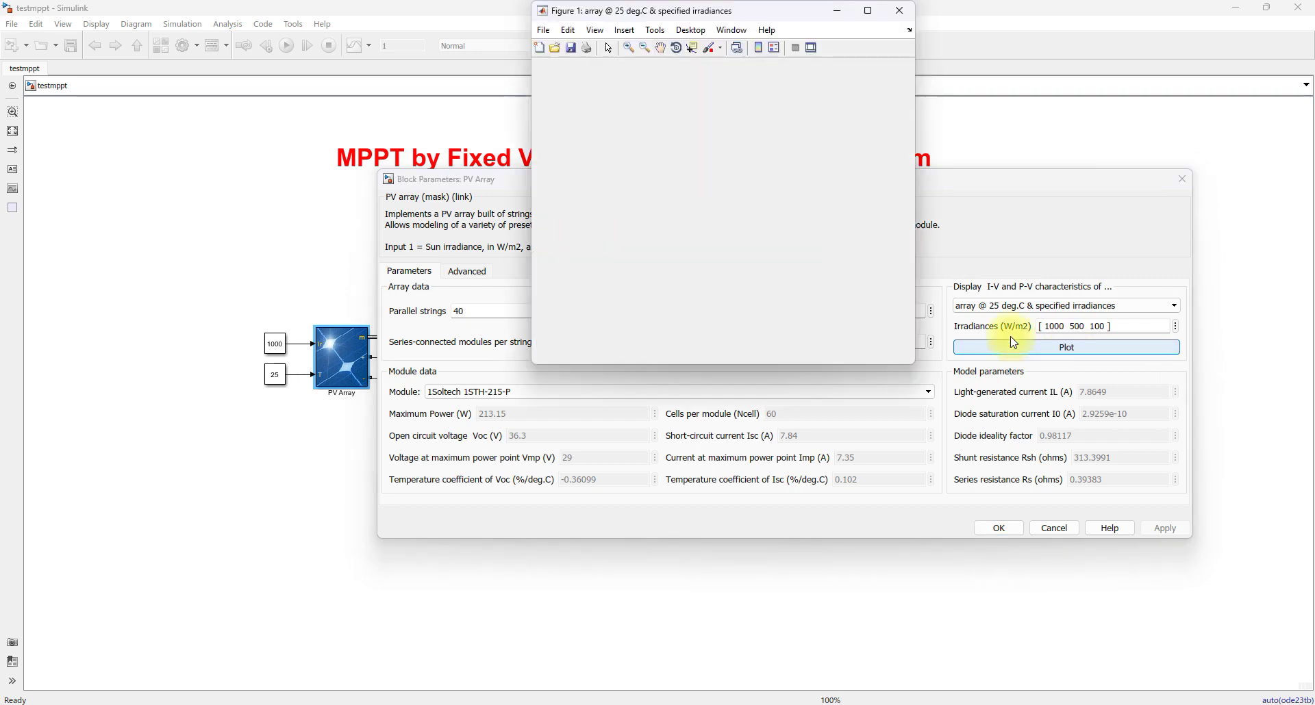
Enlarge the characteristics figure and mark the 1, 0.5 and 0.1 kW/m² power peaks near 290 V.
mouse_move(644, 13)
mouse_down()
mouse_move(625, 14)
mouse_move(548, 134)
mouse_up()
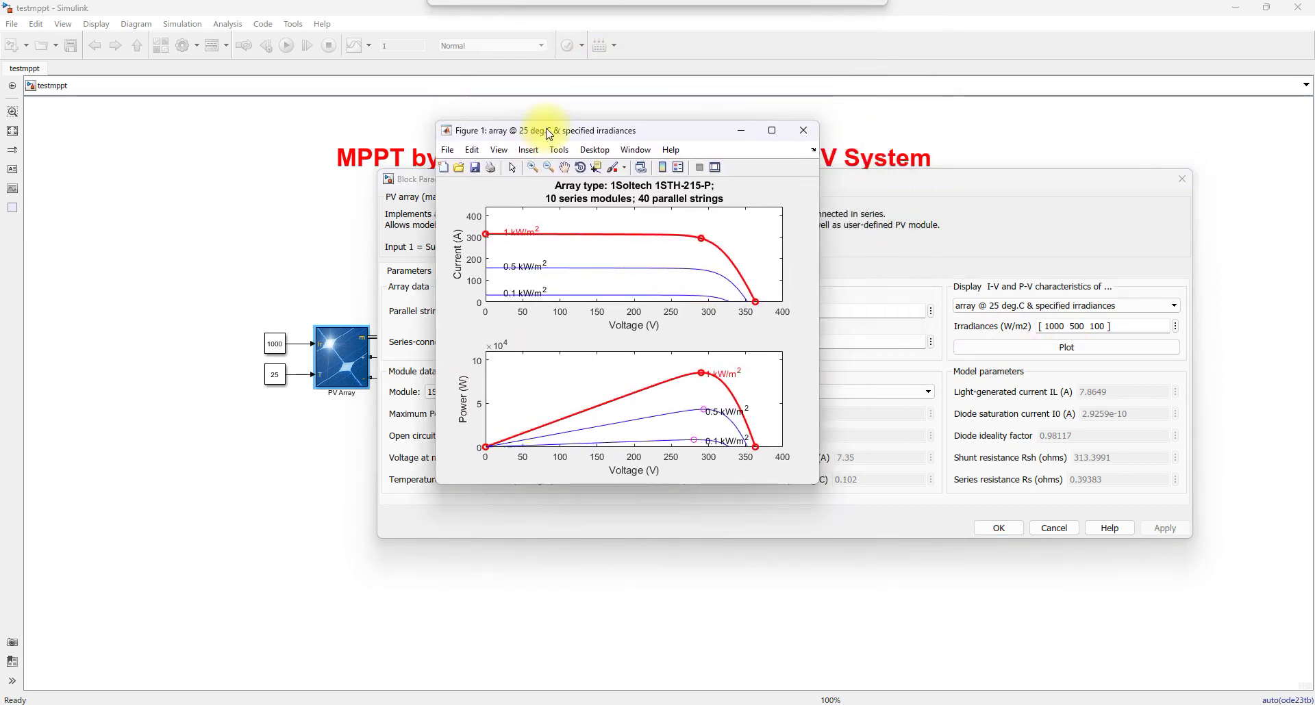
drag(819, 485, 821, 579)
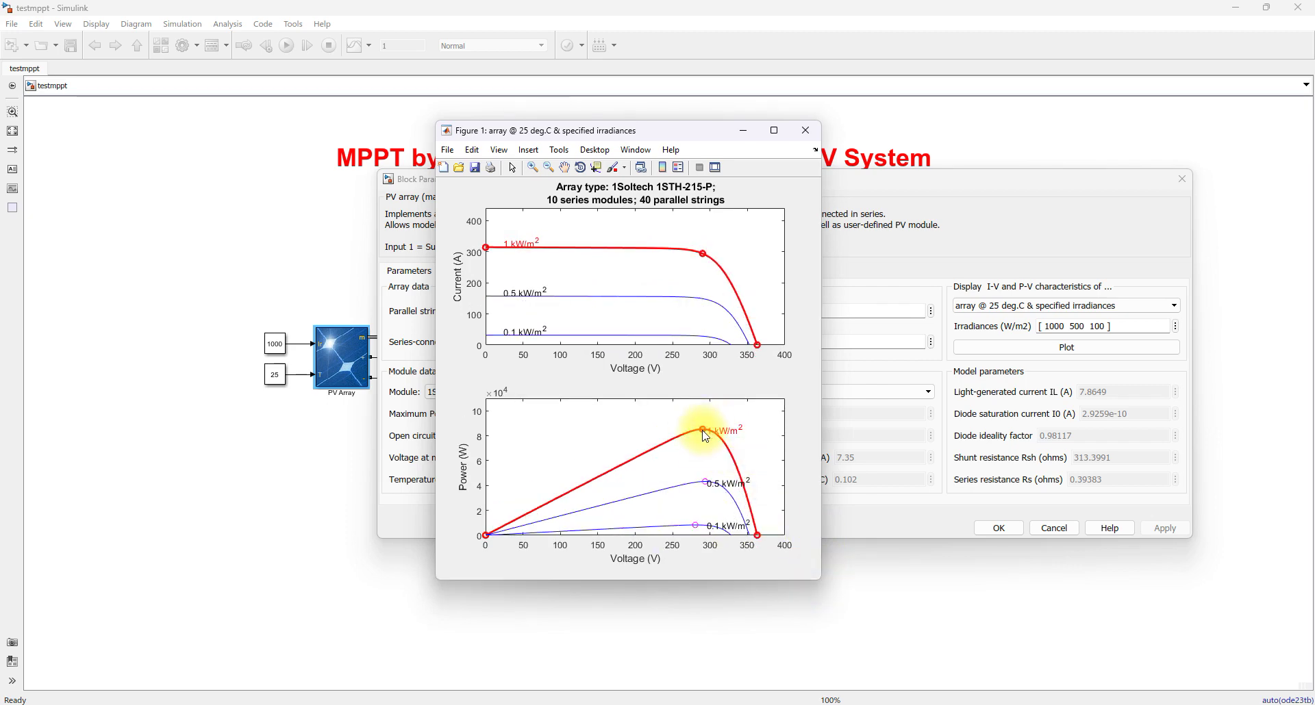
key(F8)
drag(693, 426, 718, 422)
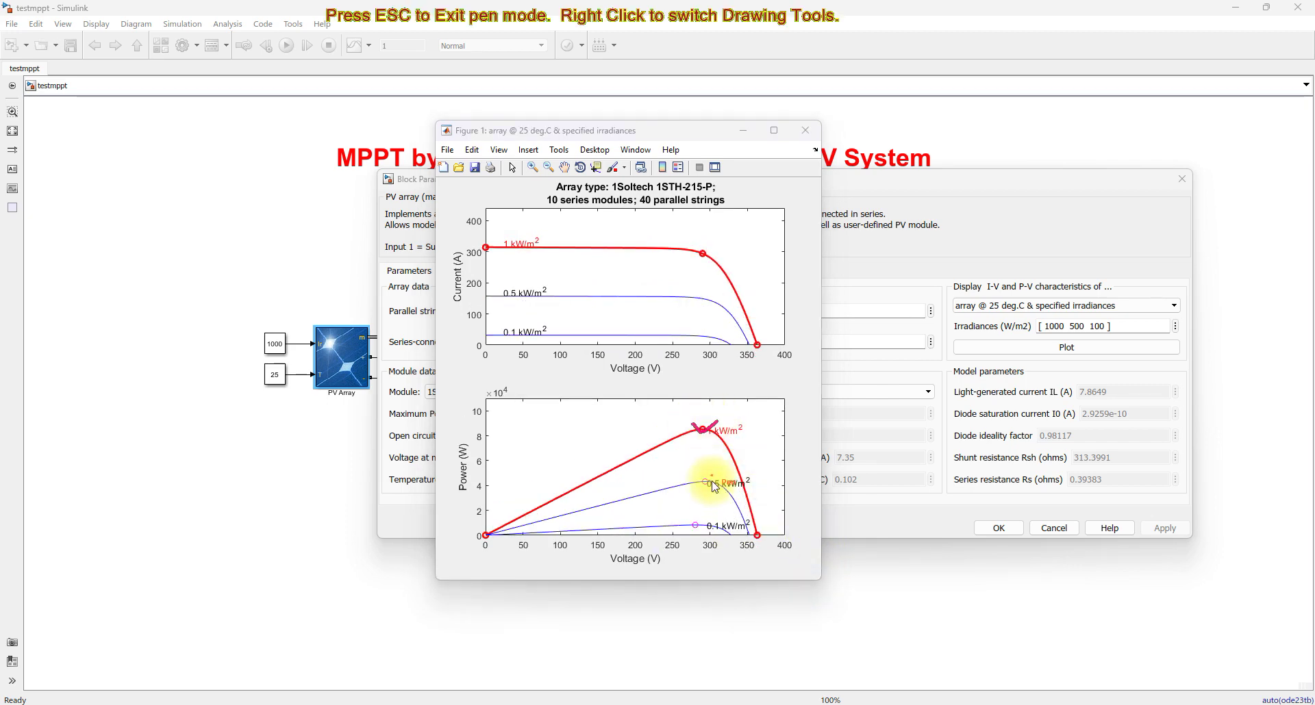
drag(699, 479, 716, 474)
drag(690, 521, 709, 514)
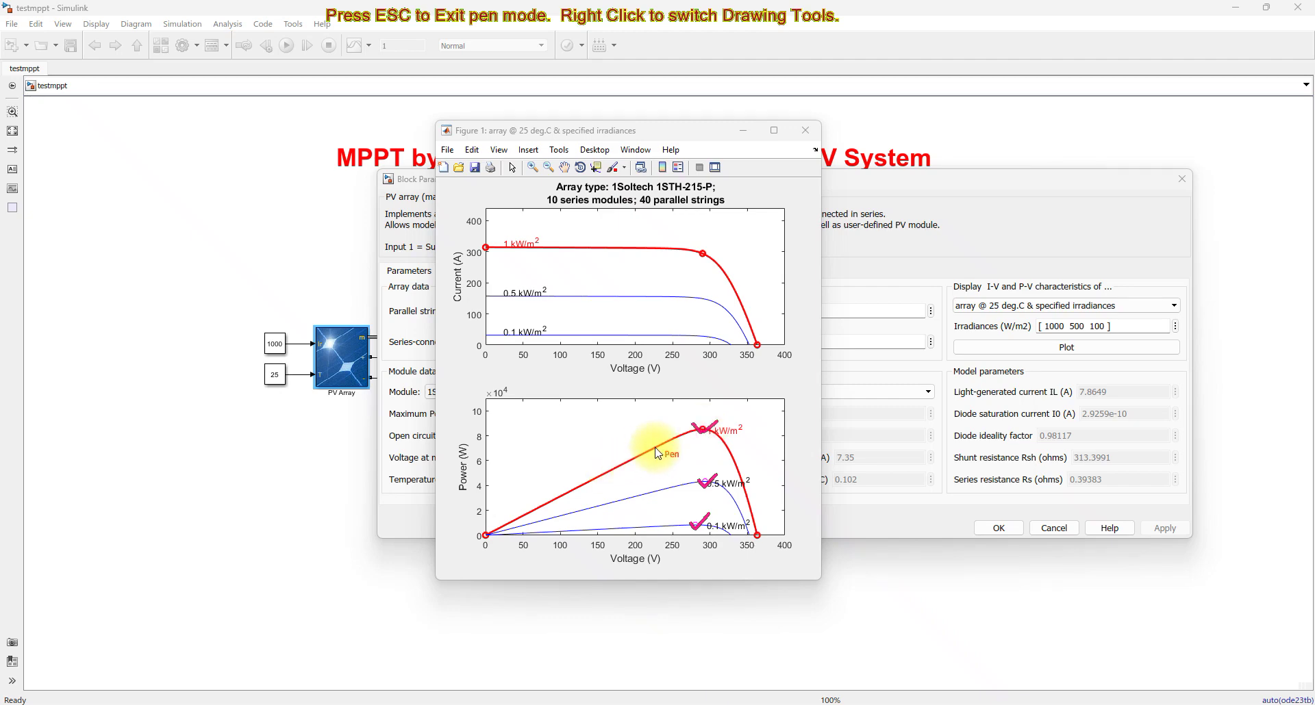
mouse_move(664, 446)
mouse_down()
mouse_move(572, 456)
mouse_move(562, 486)
mouse_move(663, 484)
mouse_move(676, 440)
mouse_move(654, 460)
mouse_up()
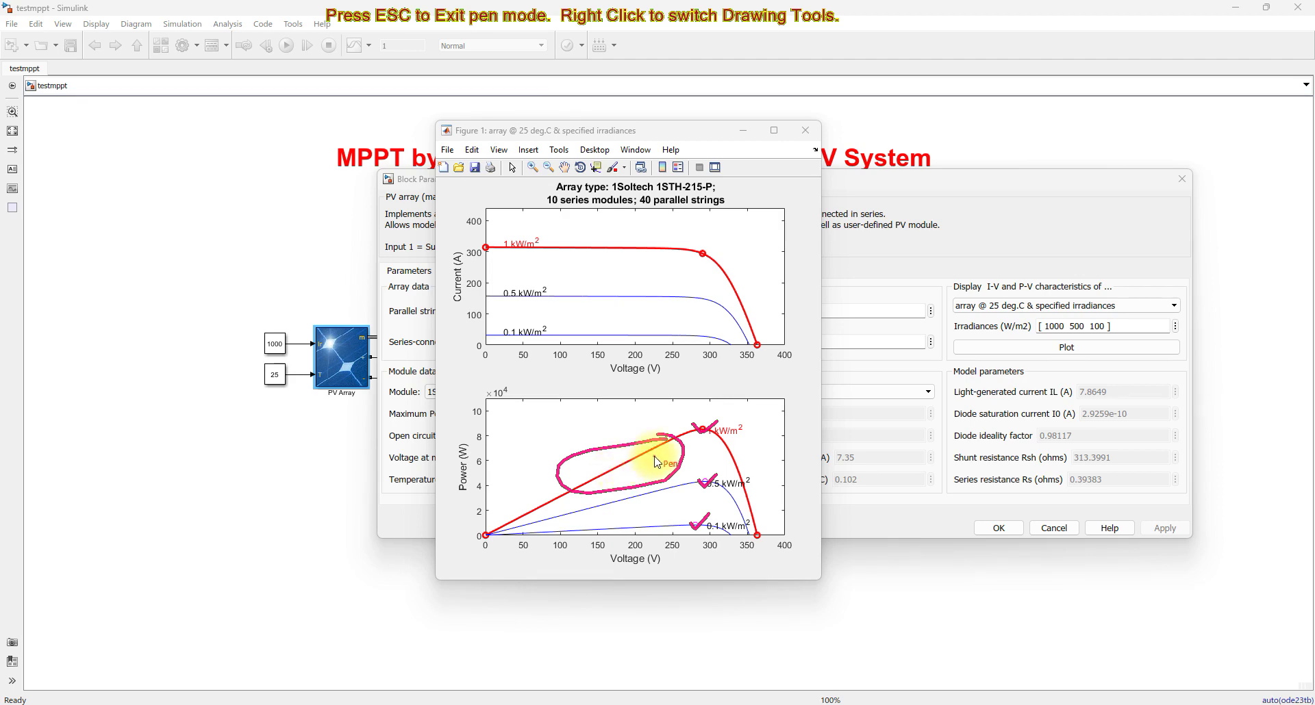
key(Escape)
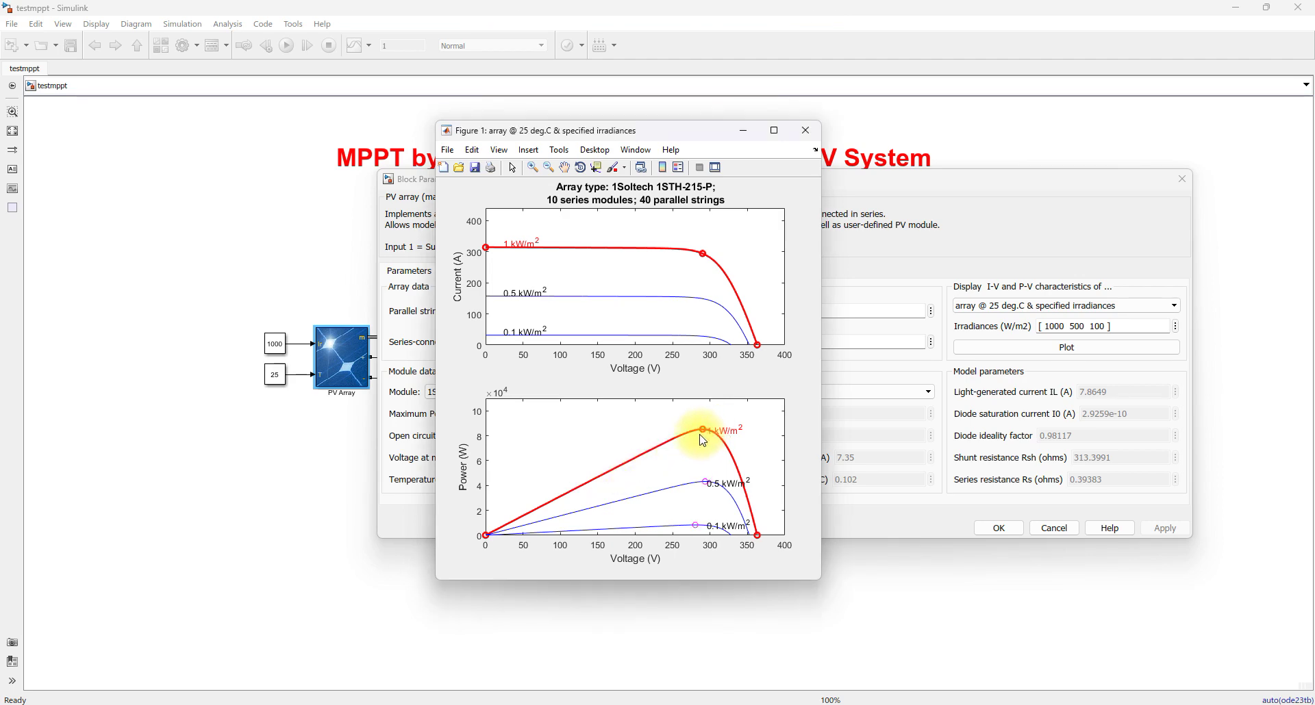
Mark the maximum power points of the 1, 0.5 and 0.1 kW/m² power curves.
key(F9)
drag(699, 429, 712, 419)
drag(699, 482, 712, 475)
drag(692, 523, 708, 518)
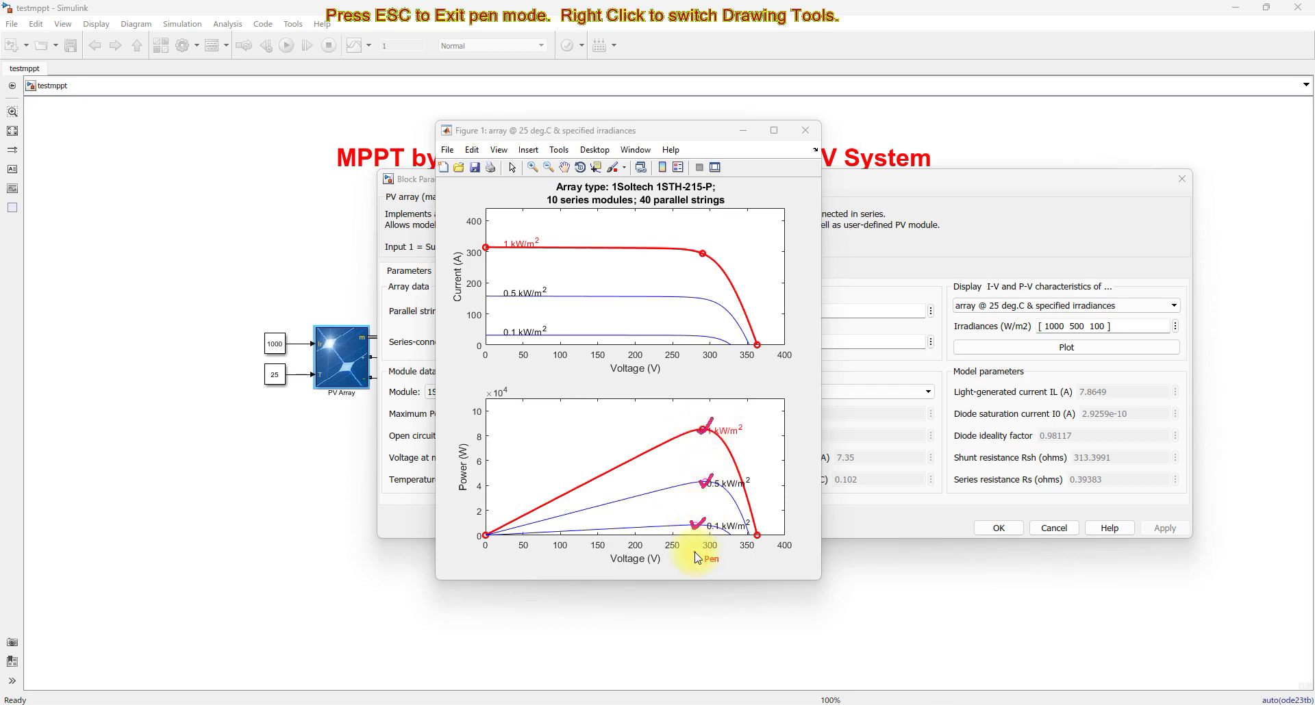
drag(701, 478, 700, 473)
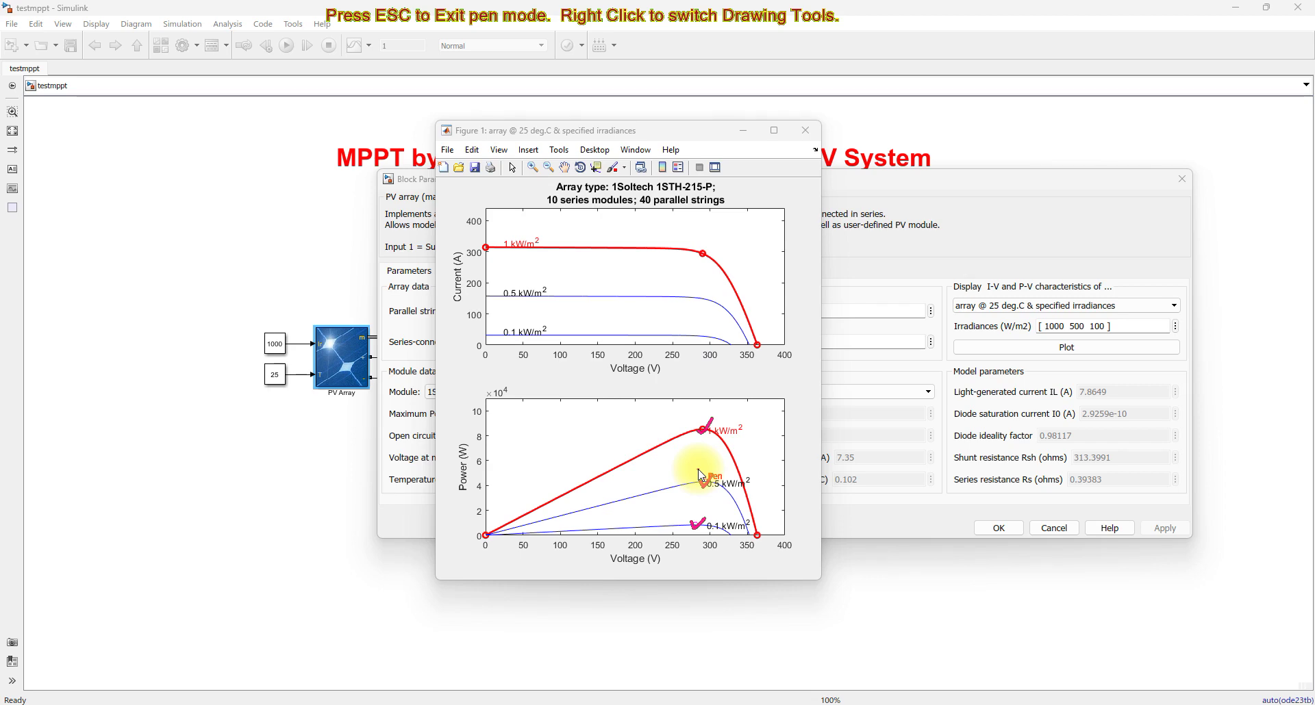
key(Escape)
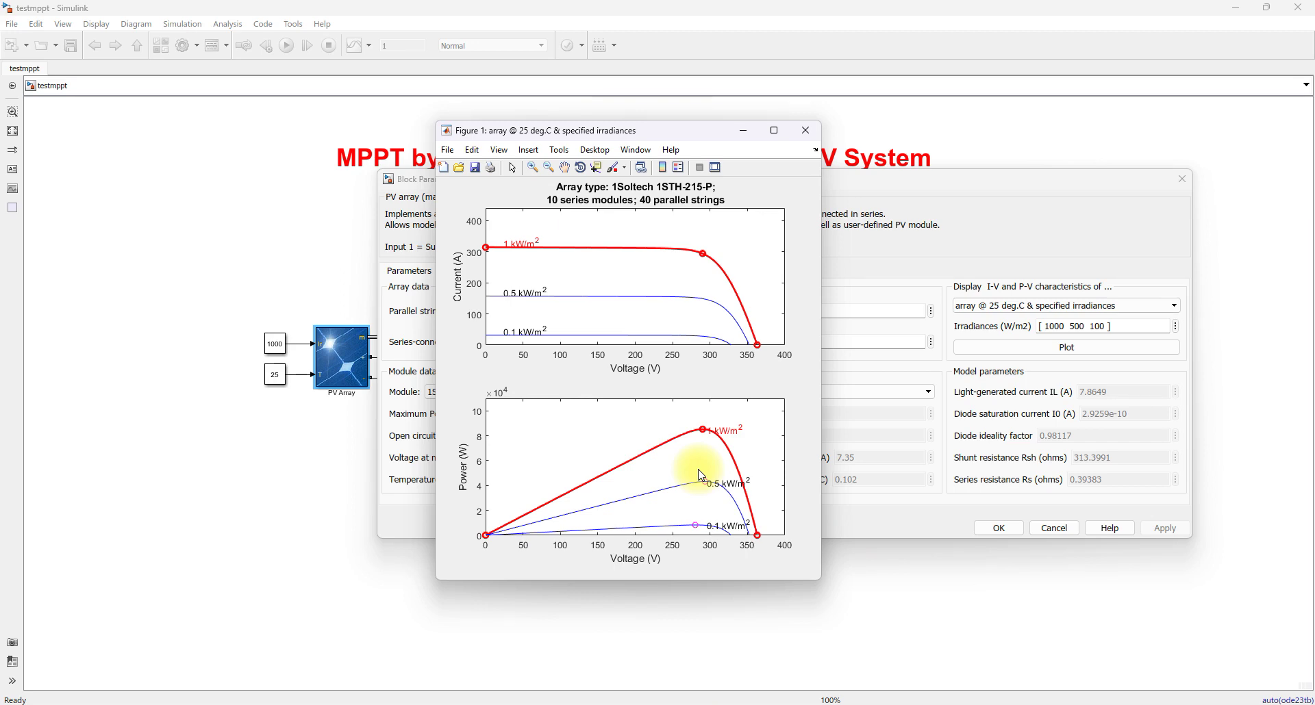
Move the figure higher and label the 1 kW/m² maximum power point 'Pm'.
drag(672, 132, 672, 61)
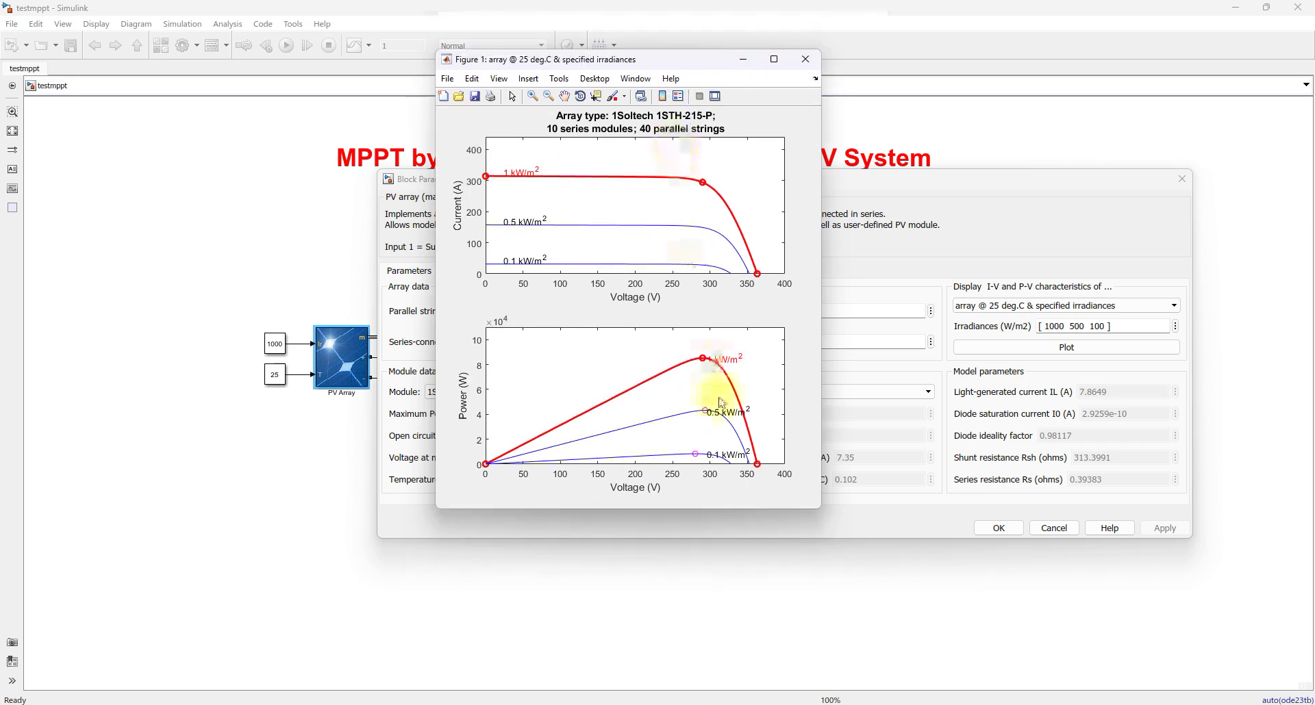
key(ctrl+d)
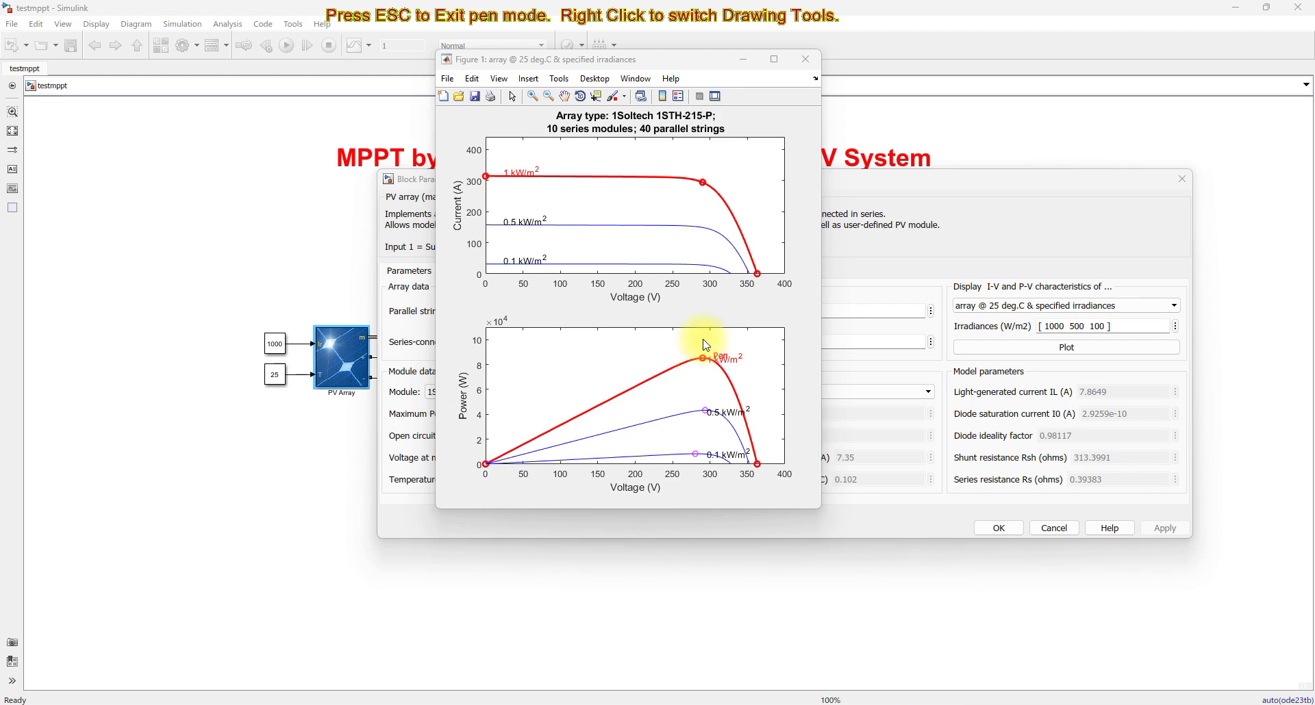
key(Escape)
Read the three P-V peaks with data tips, the 0.1 kW/m² one at X 280.2, Y 8272.
click(595, 96)
click(702, 358)
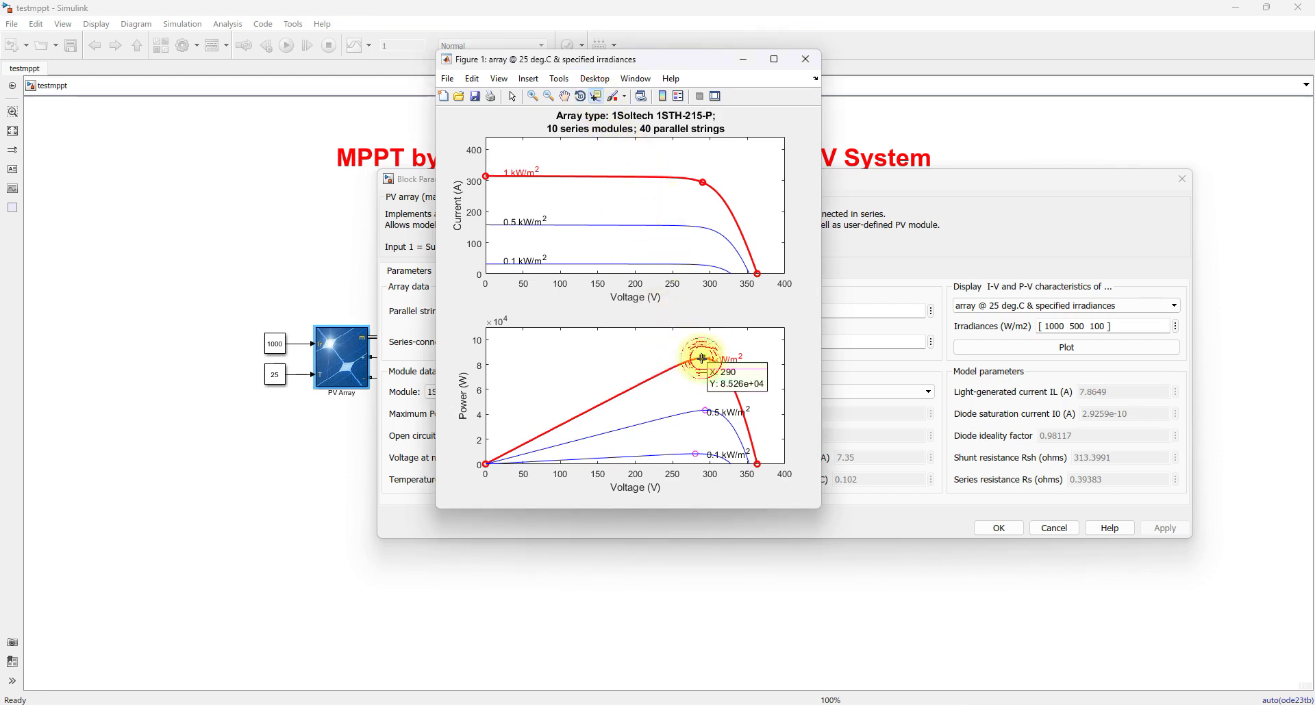
click(705, 409)
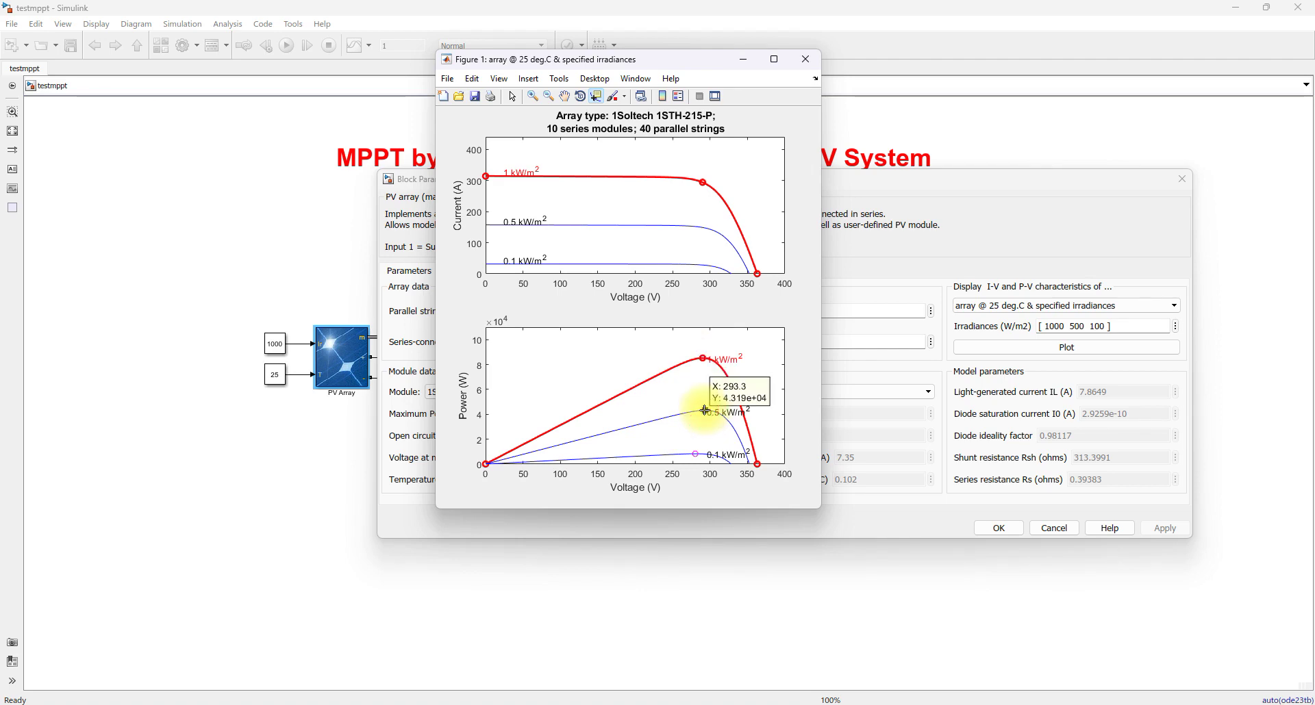
click(695, 457)
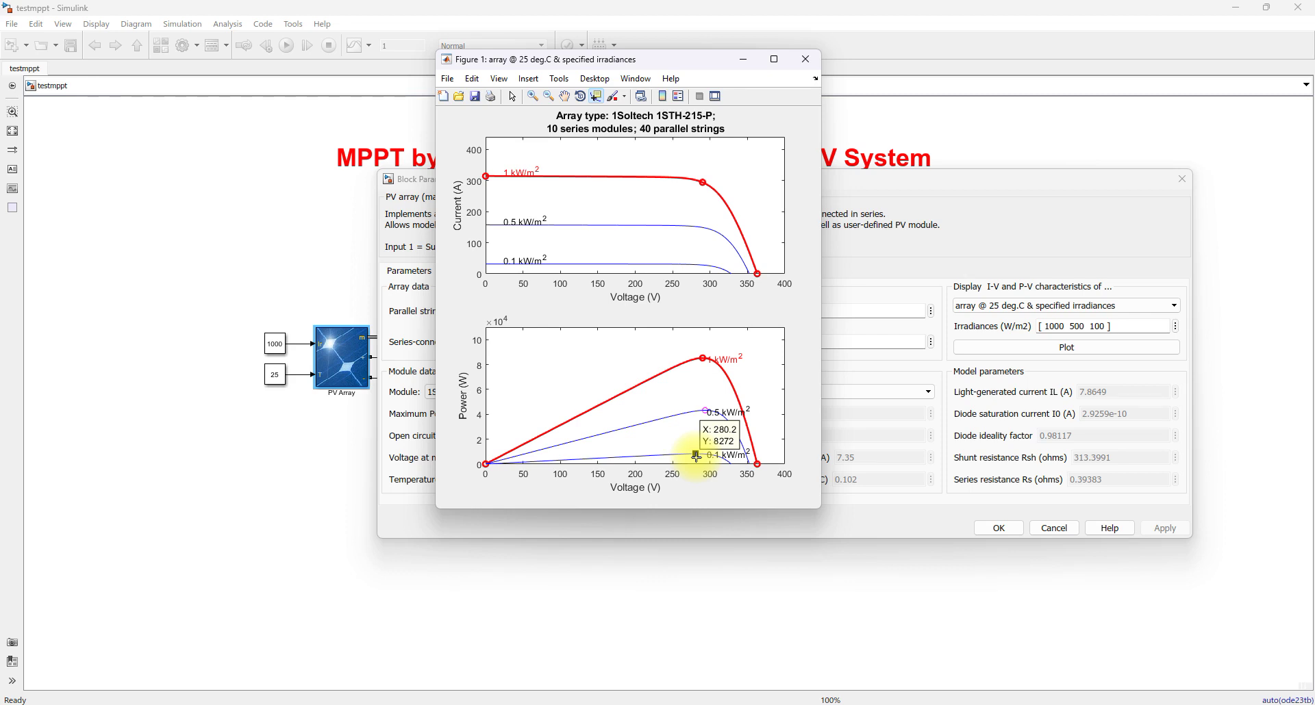
key(alt+Tab)
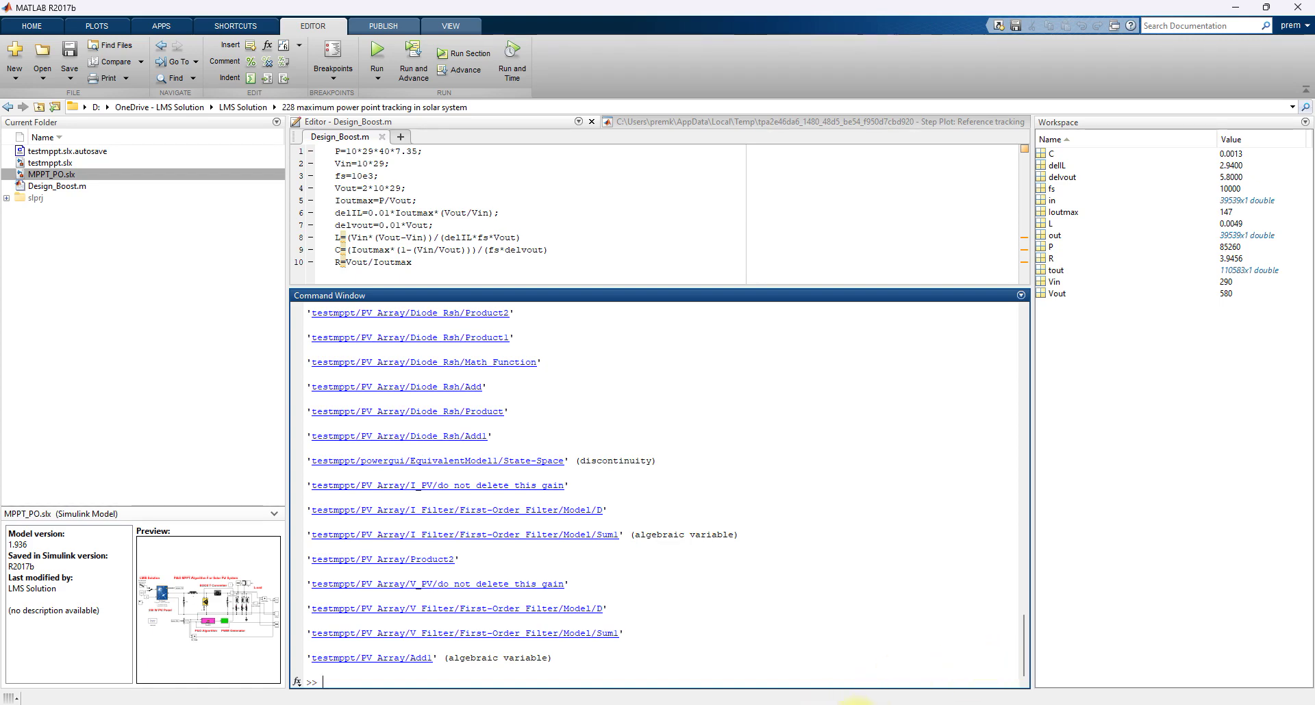
Bring the testmppt Simulink model and the I-V/P-V figure back in front of MATLAB.
click(825, 701)
click(822, 700)
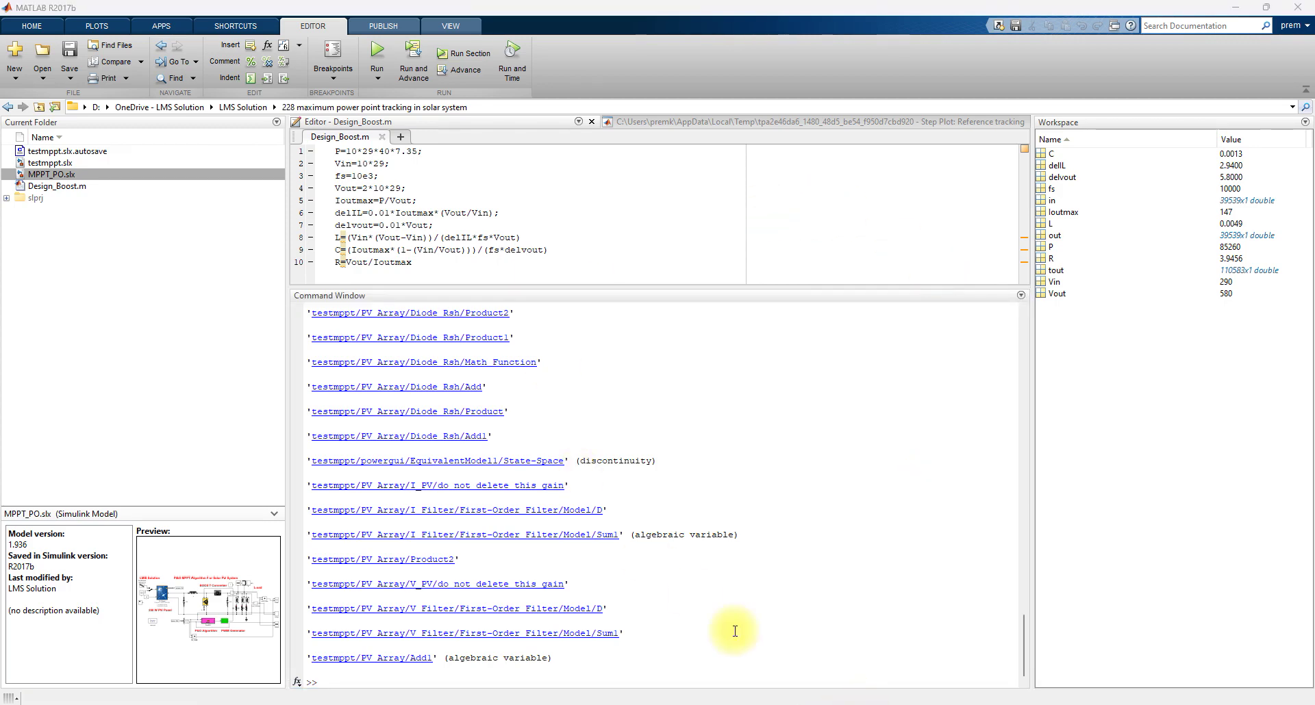
mouse_move(842, 695)
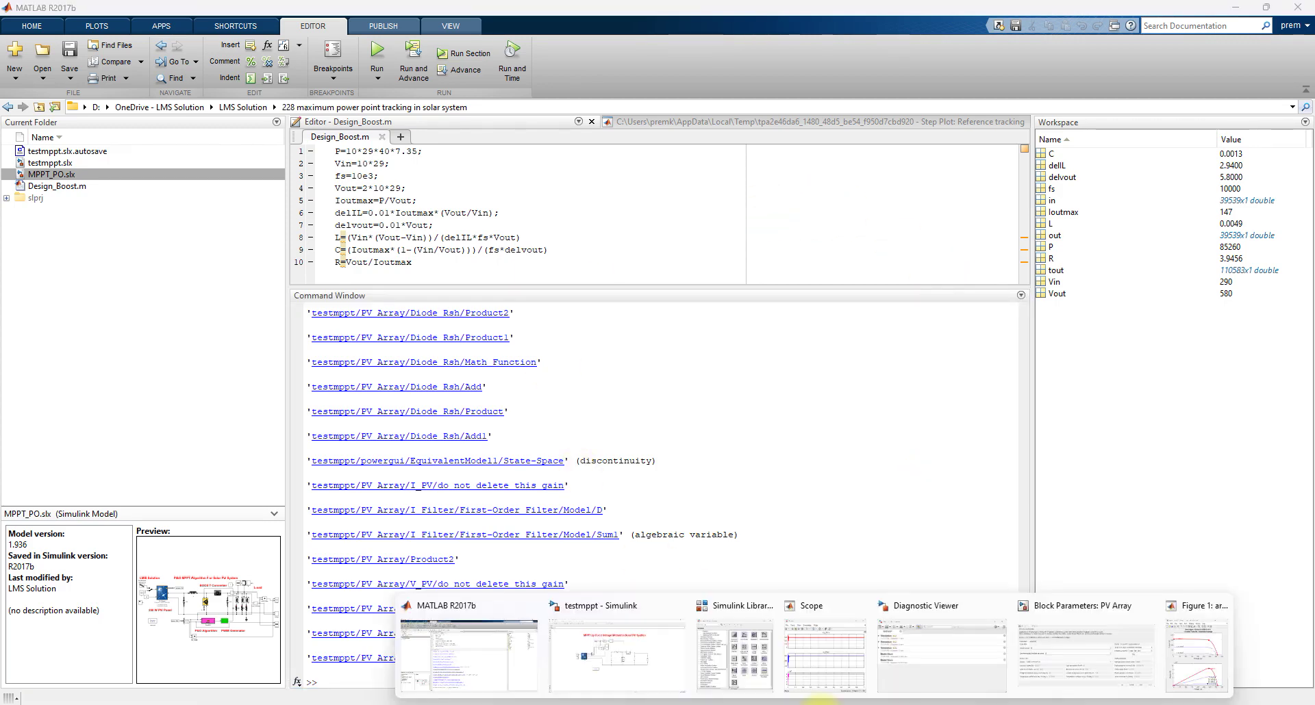
click(640, 652)
click(1160, 659)
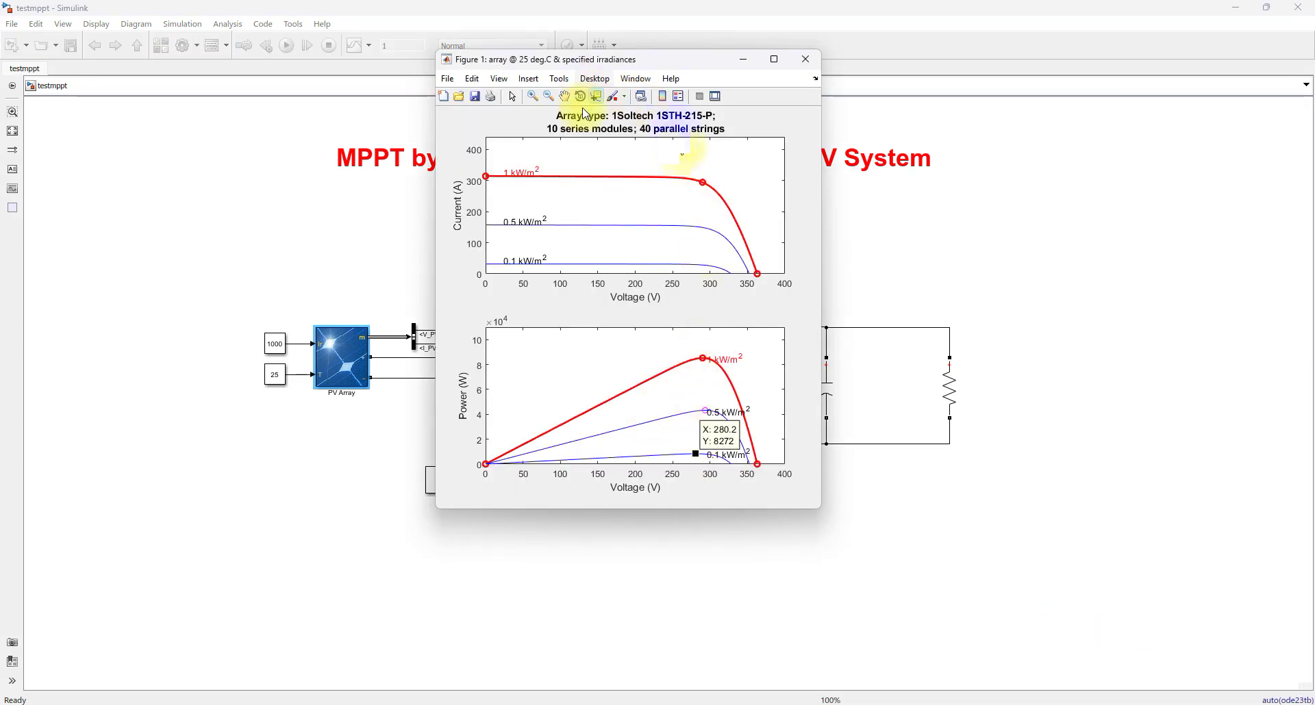
key(F9)
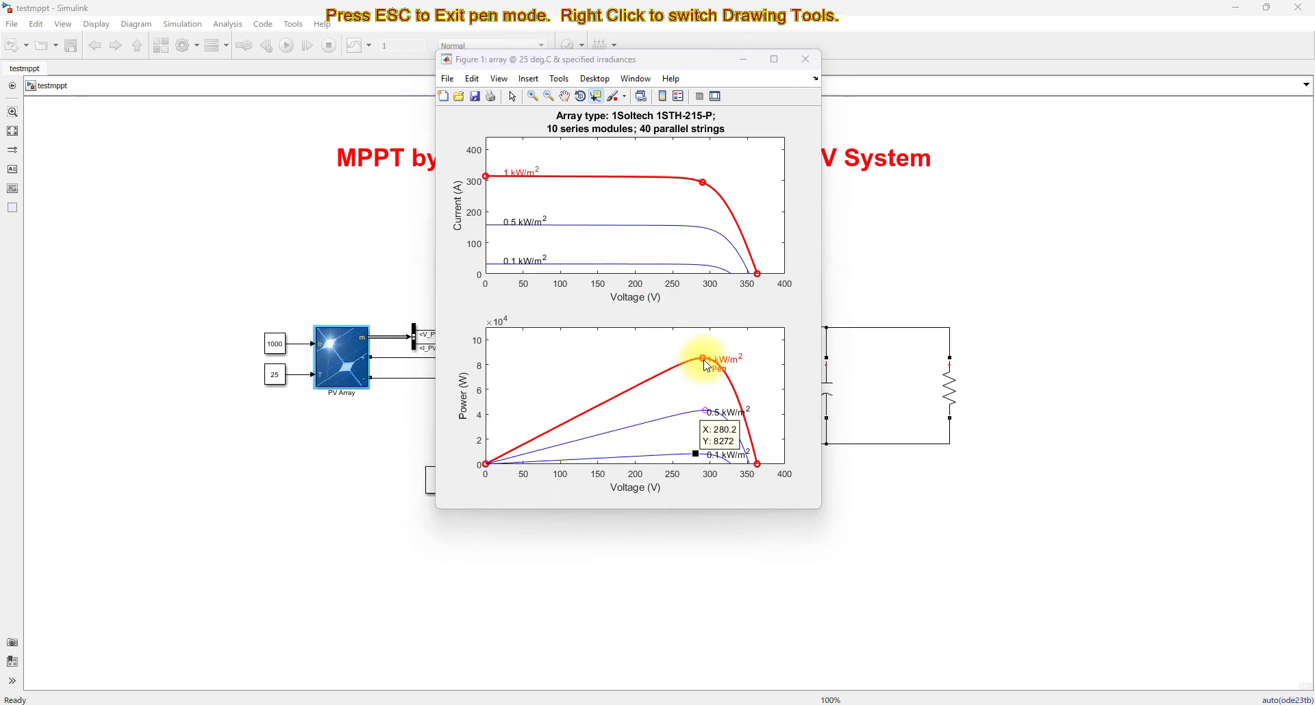
drag(698, 342, 706, 484)
drag(712, 338, 748, 342)
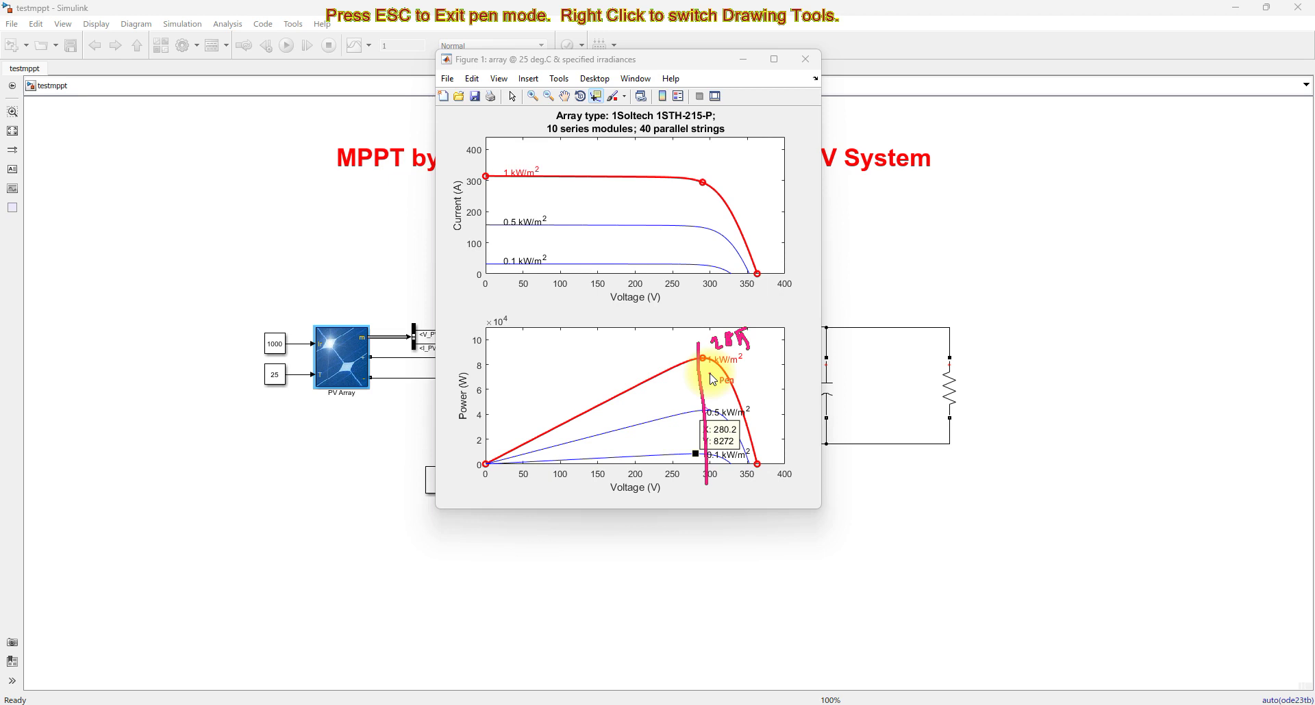
mouse_move(712, 346)
mouse_down()
mouse_move(763, 348)
mouse_move(759, 325)
mouse_move(731, 323)
mouse_move(710, 352)
mouse_up()
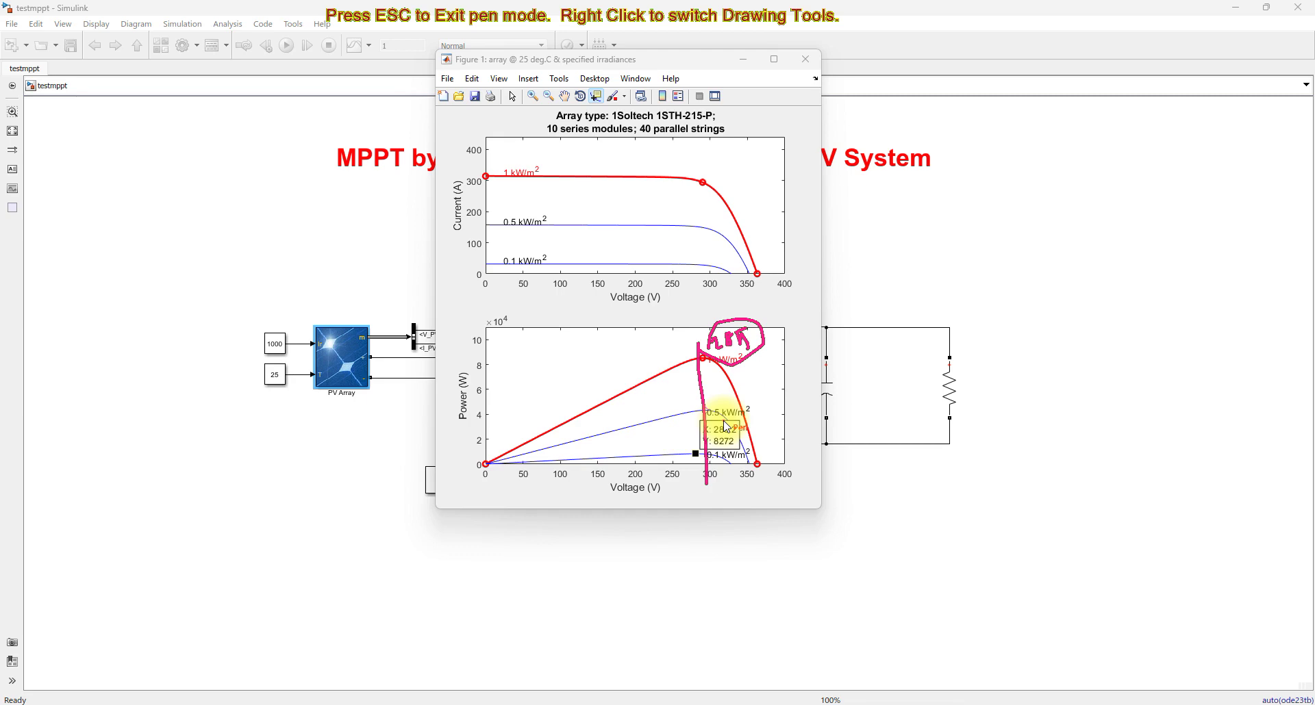
key(Escape)
mouse_move(787, 699)
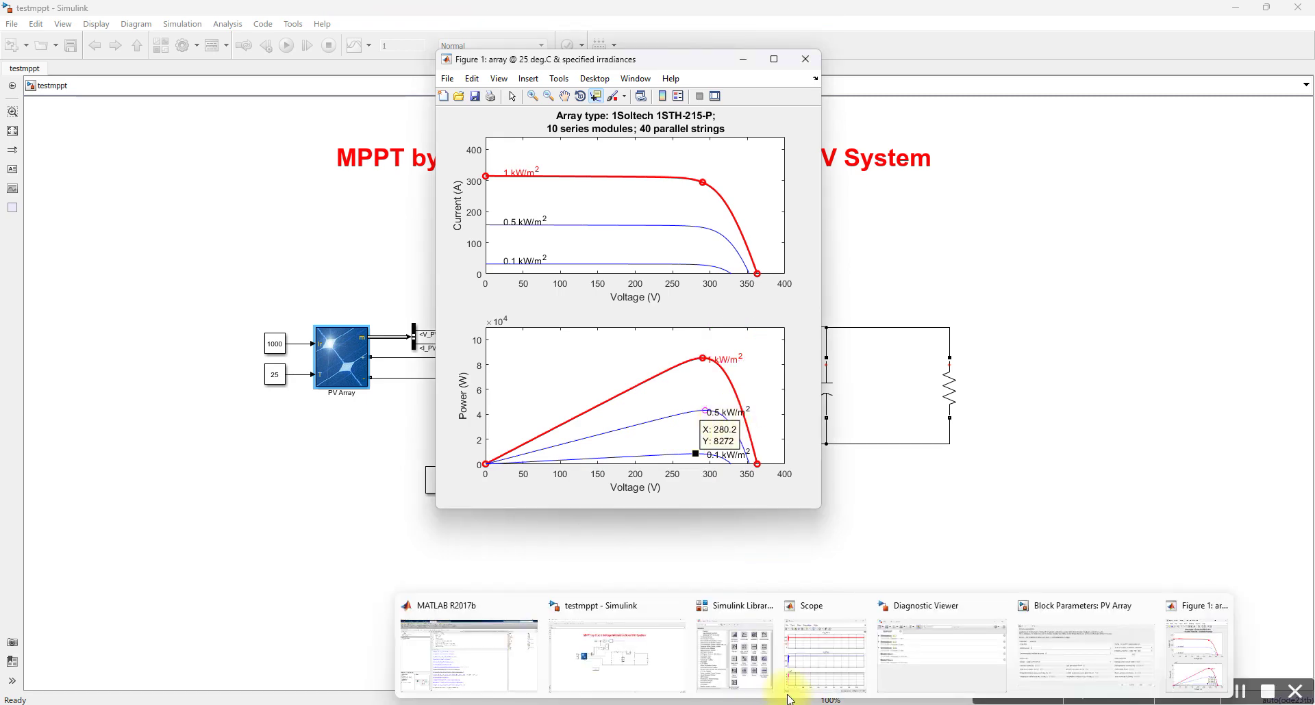
Compute the average peak voltage (280+293)/2 = 286.5 in the Command Window, then minimize MATLAB.
click(514, 661)
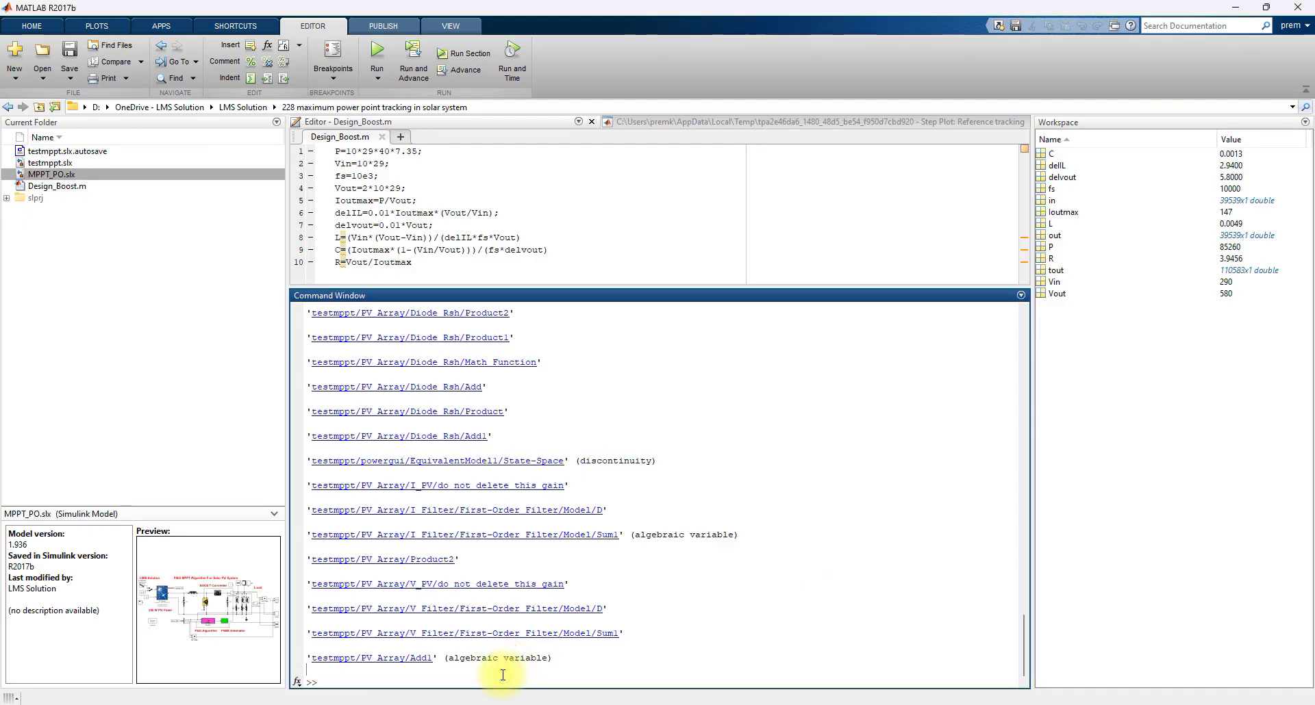
text(280+293)
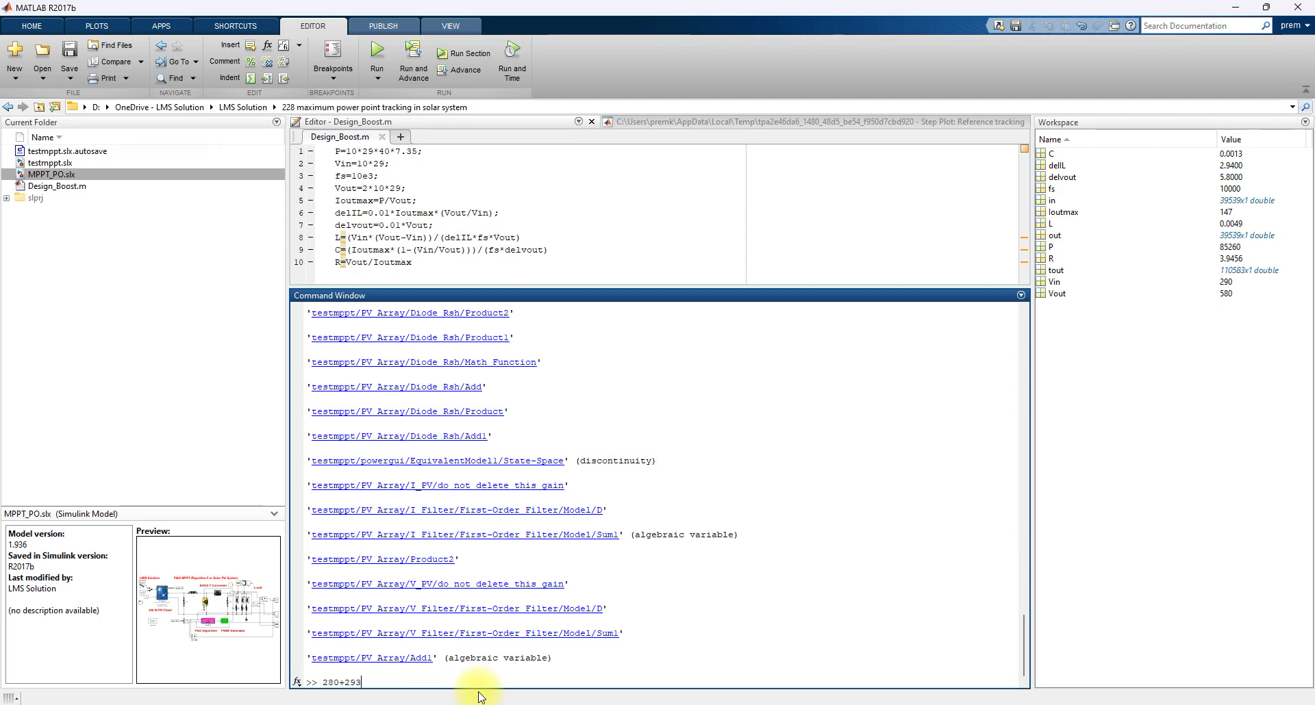
text(/2)
key(Return)
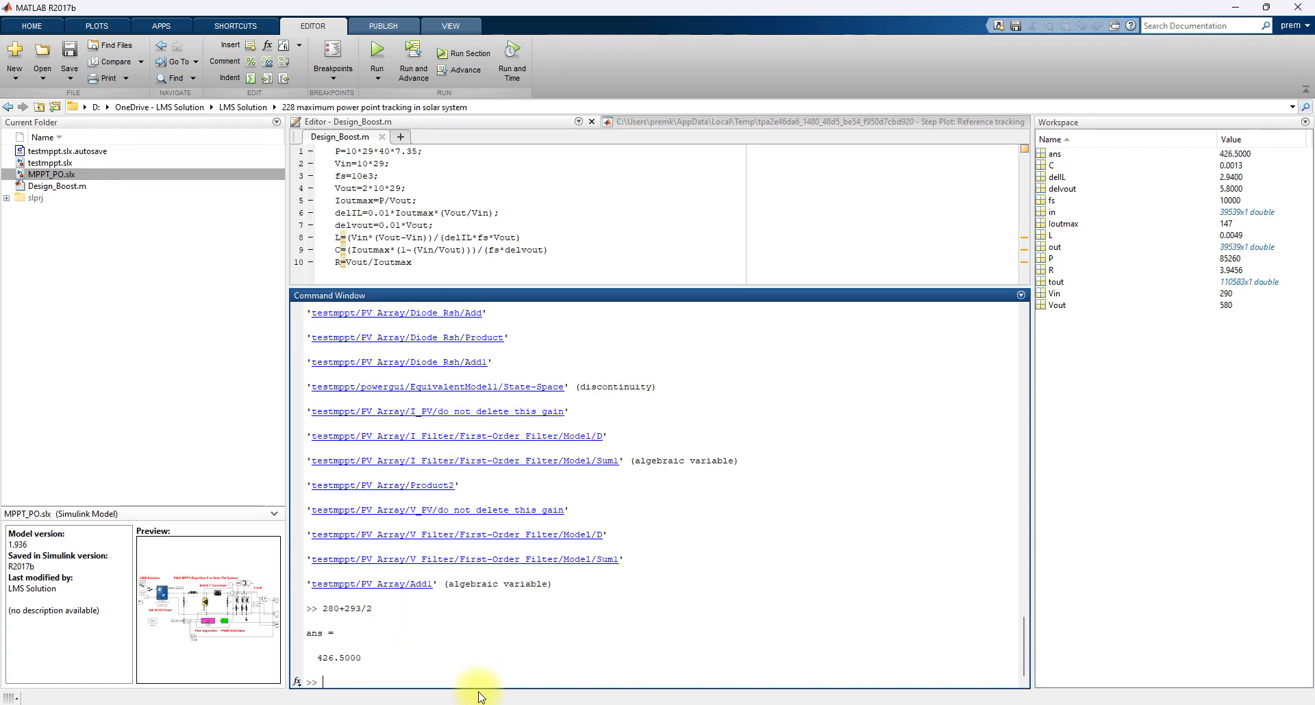
text())
key(BackSpace)
text((280+)
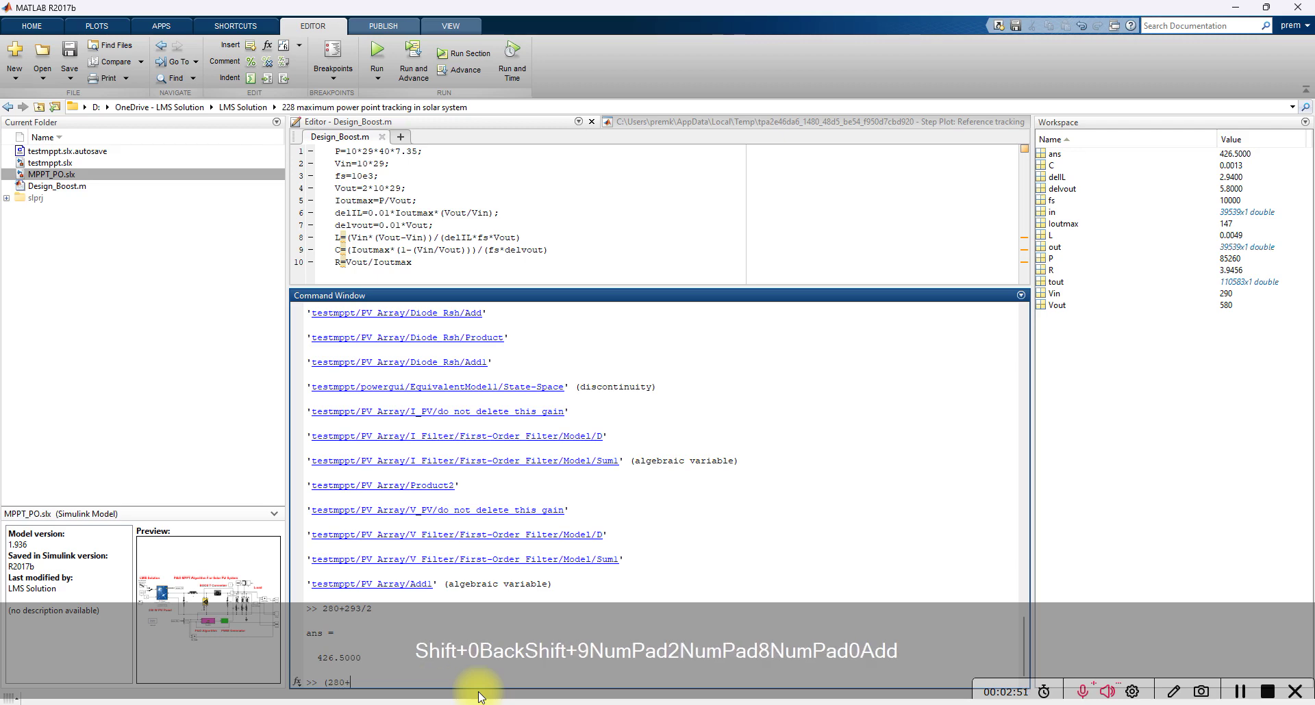
text(293)/)
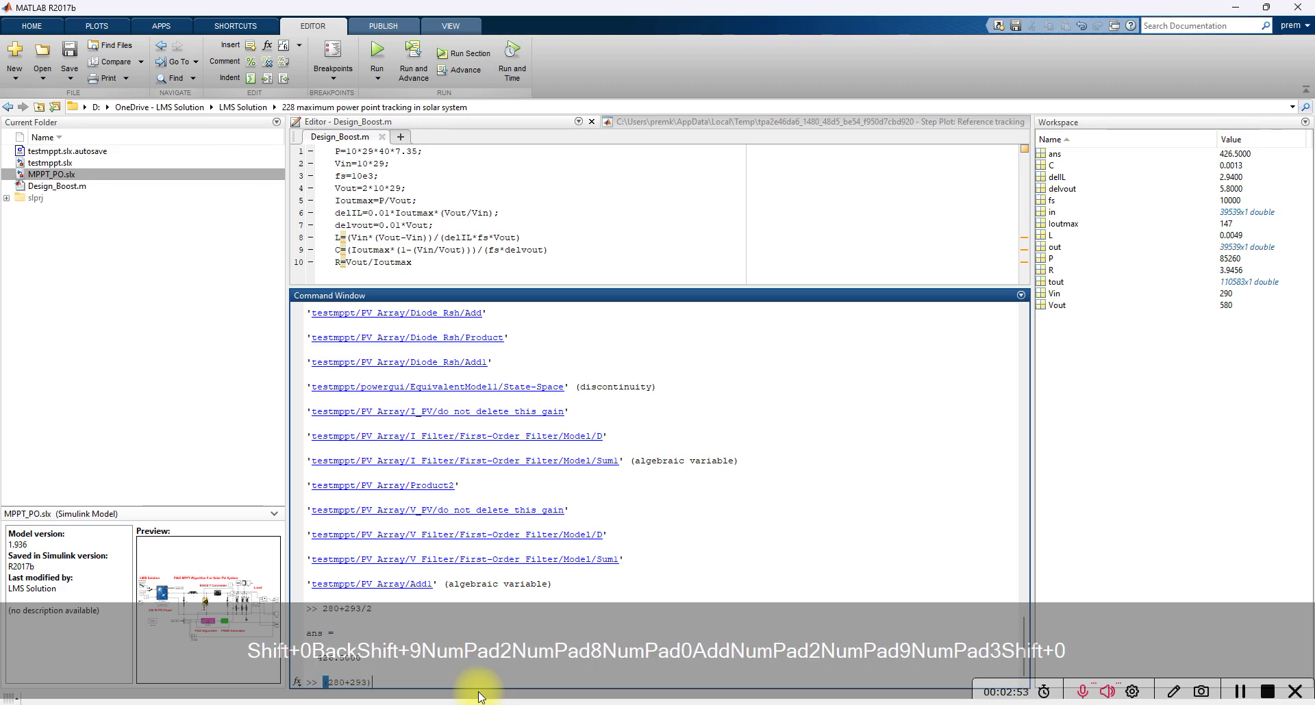
text(2)
key(Return)
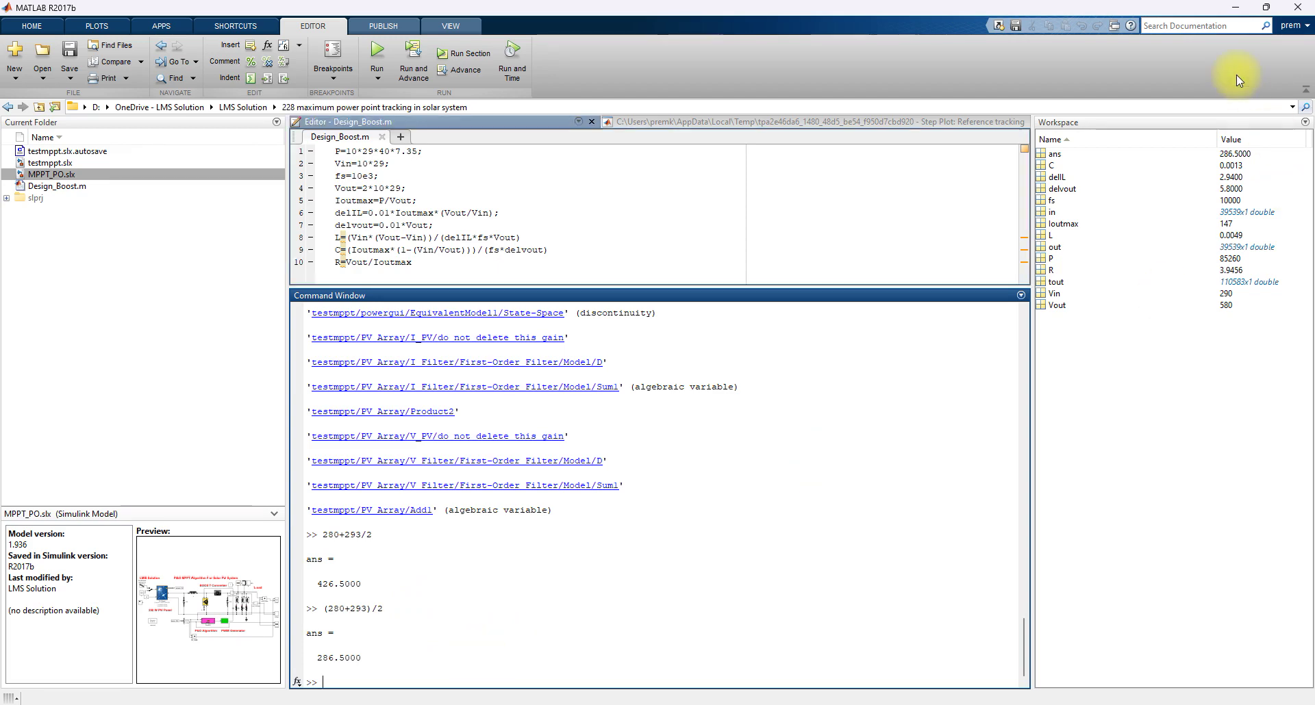
click(1235, 7)
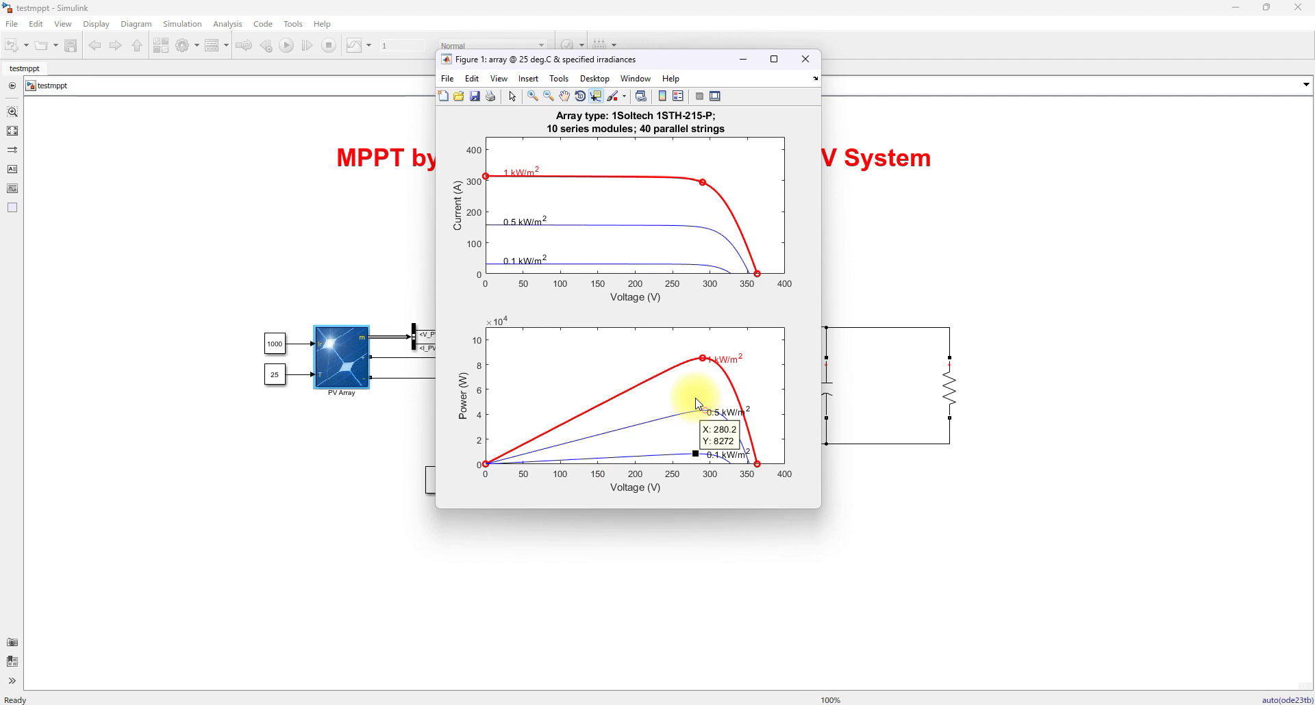
Close the figure and review the PV Array's 40 strings of 10 series 1Soltech 1STH-215-P modules.
click(804, 61)
double_click(329, 363)
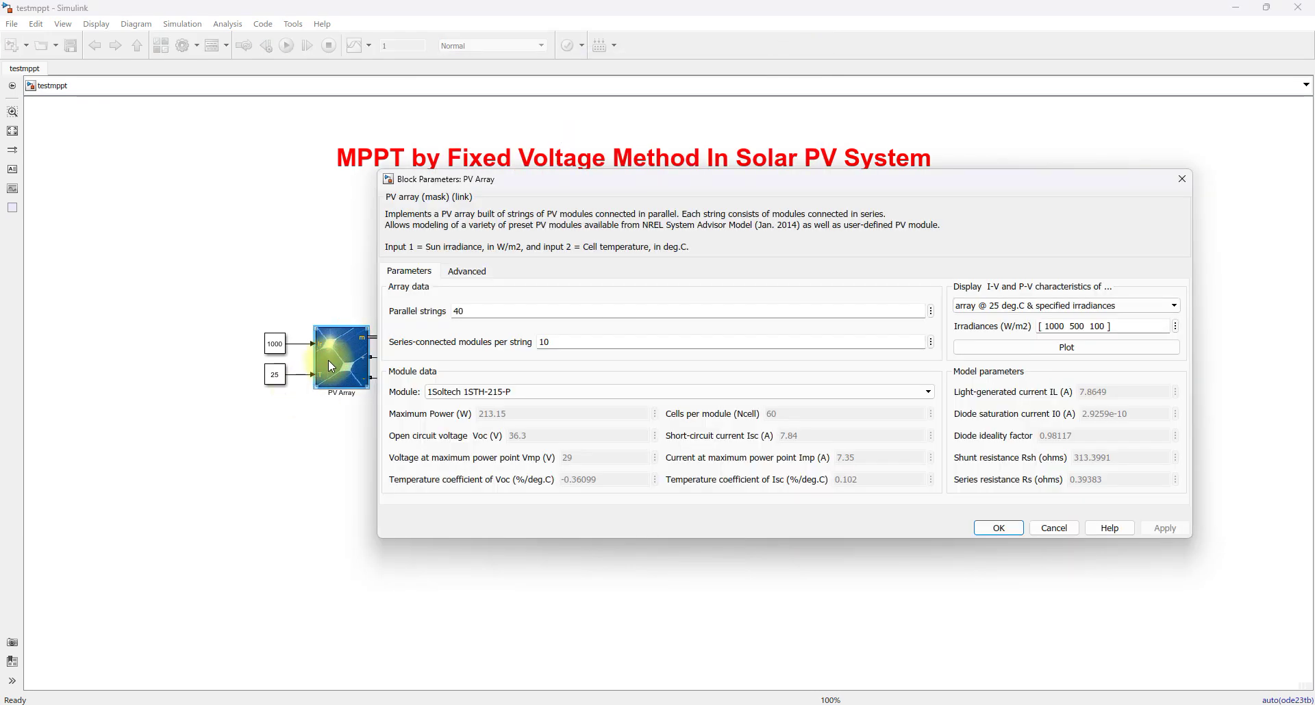
key(F9)
drag(477, 418, 507, 419)
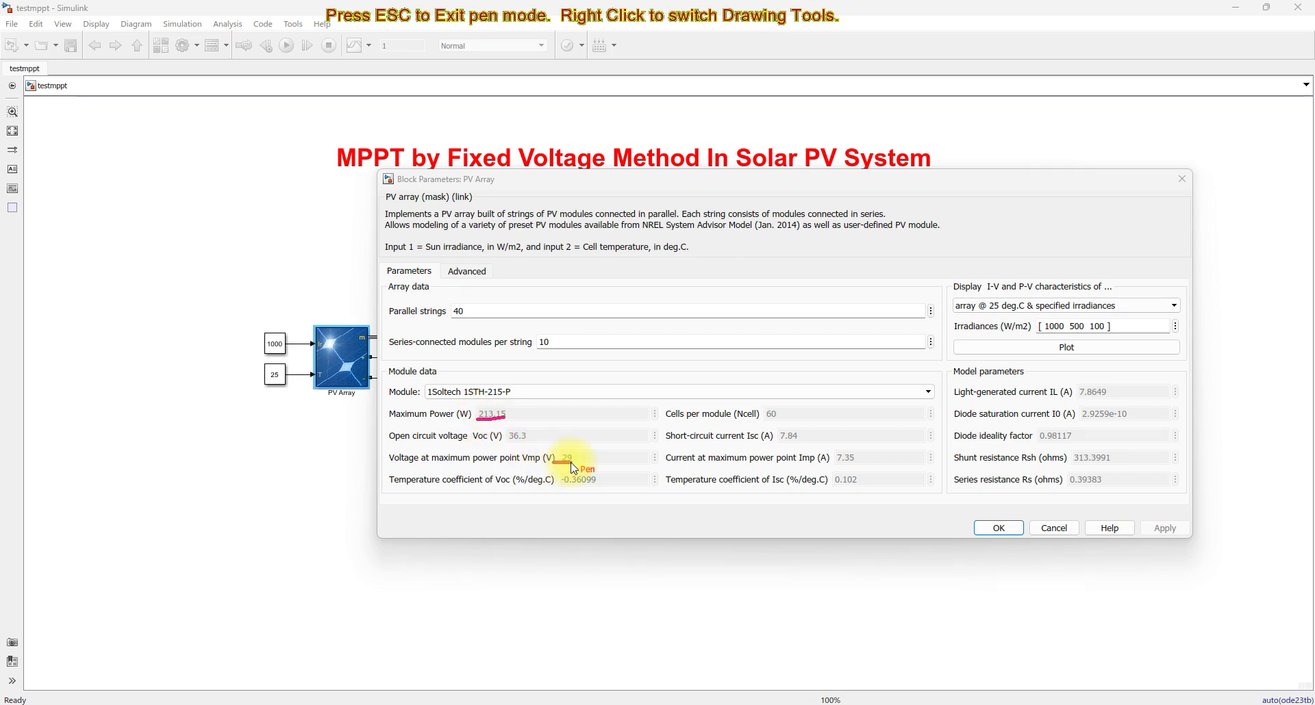
drag(575, 465, 575, 463)
drag(834, 465, 868, 467)
drag(868, 471, 868, 470)
mouse_move(563, 342)
mouse_down()
mouse_move(536, 343)
mouse_move(549, 353)
mouse_move(558, 336)
mouse_up()
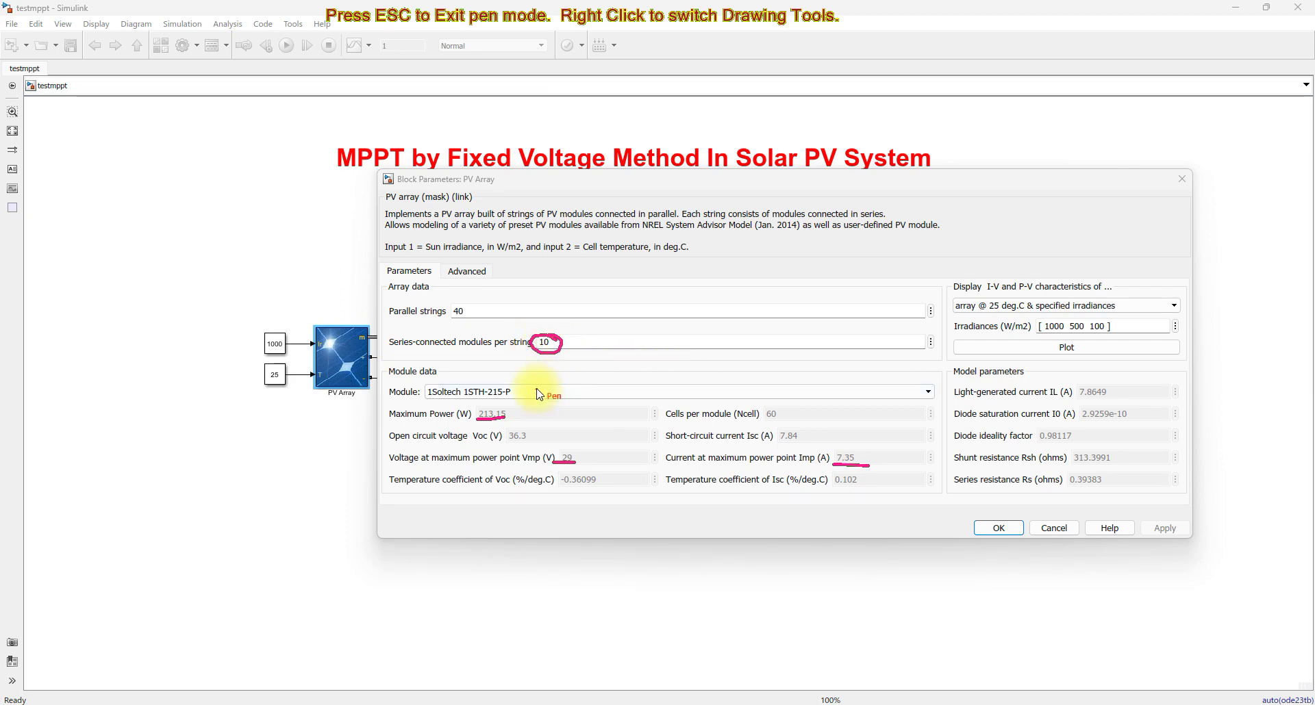
mouse_move(460, 307)
mouse_down()
mouse_move(447, 316)
mouse_move(473, 306)
mouse_up()
Re-plot the array curves and read the 1 kW/m² P-V peak at 290 V, 8.526e+04 W.
key(Escape)
click(1008, 349)
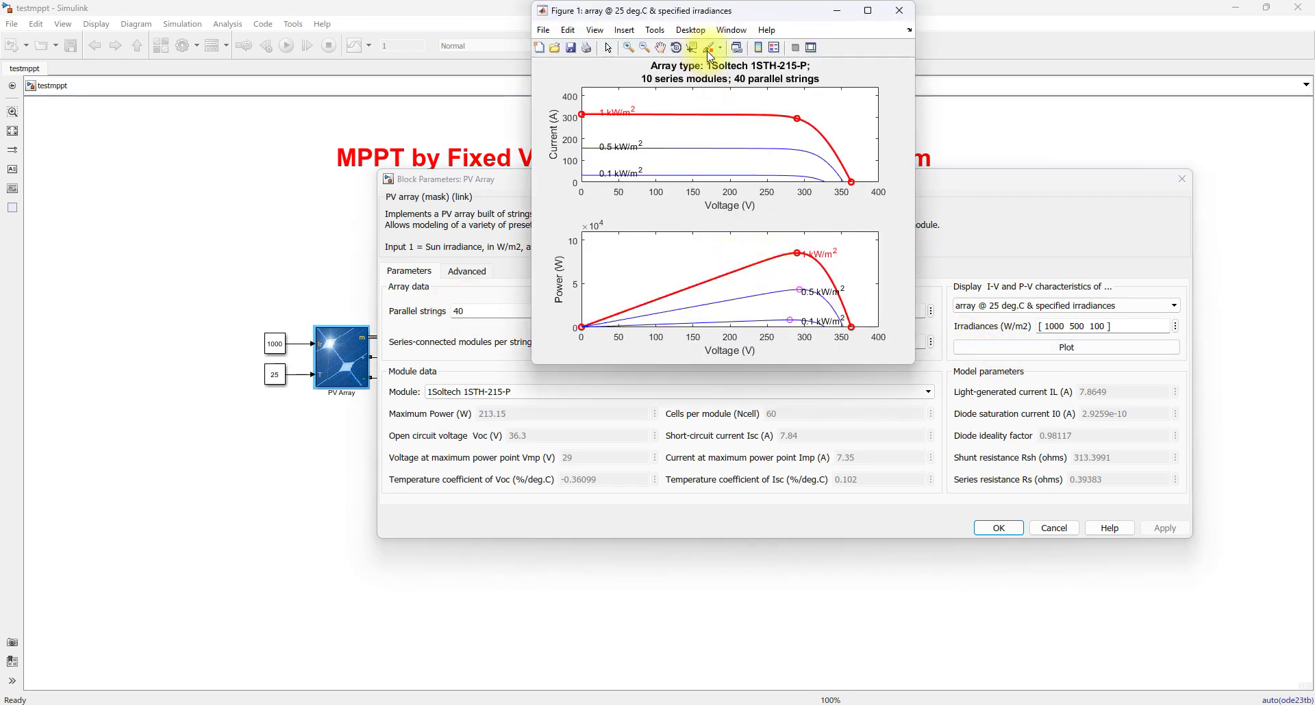
click(796, 252)
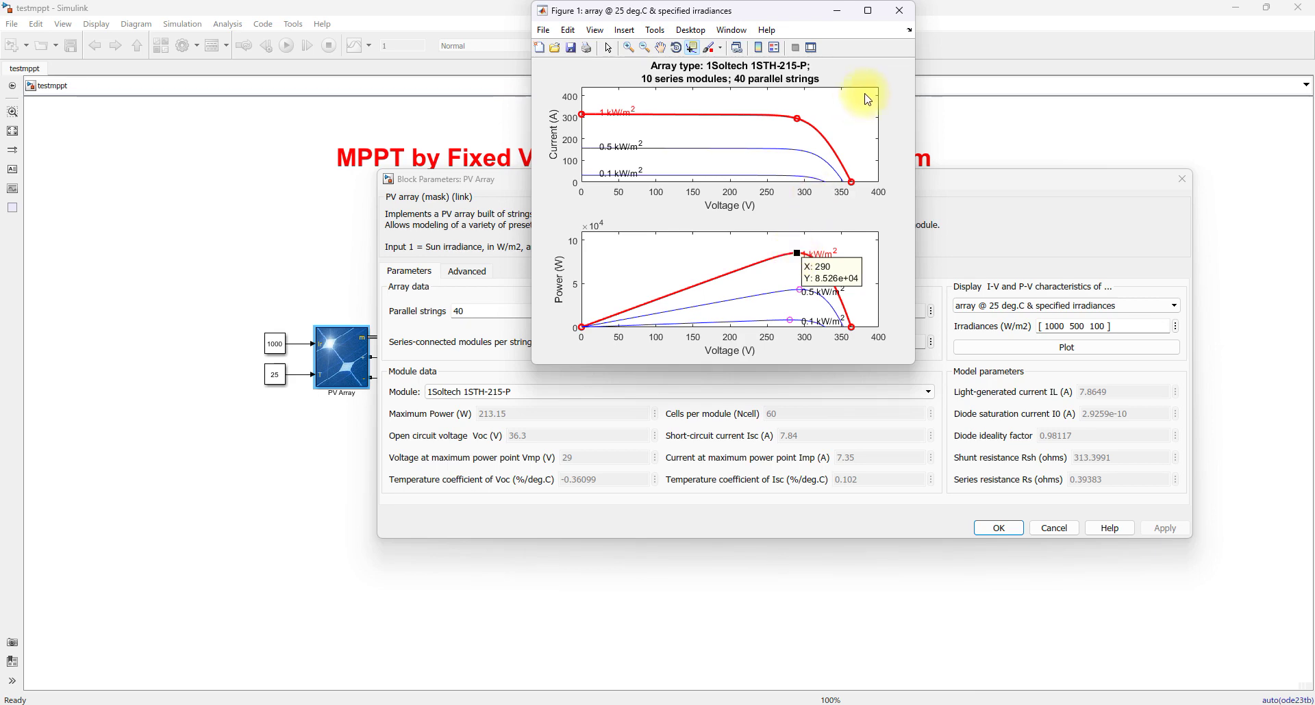
Close the plot and parameters dialog, then highlight the boost converter's power components.
click(898, 11)
click(1181, 180)
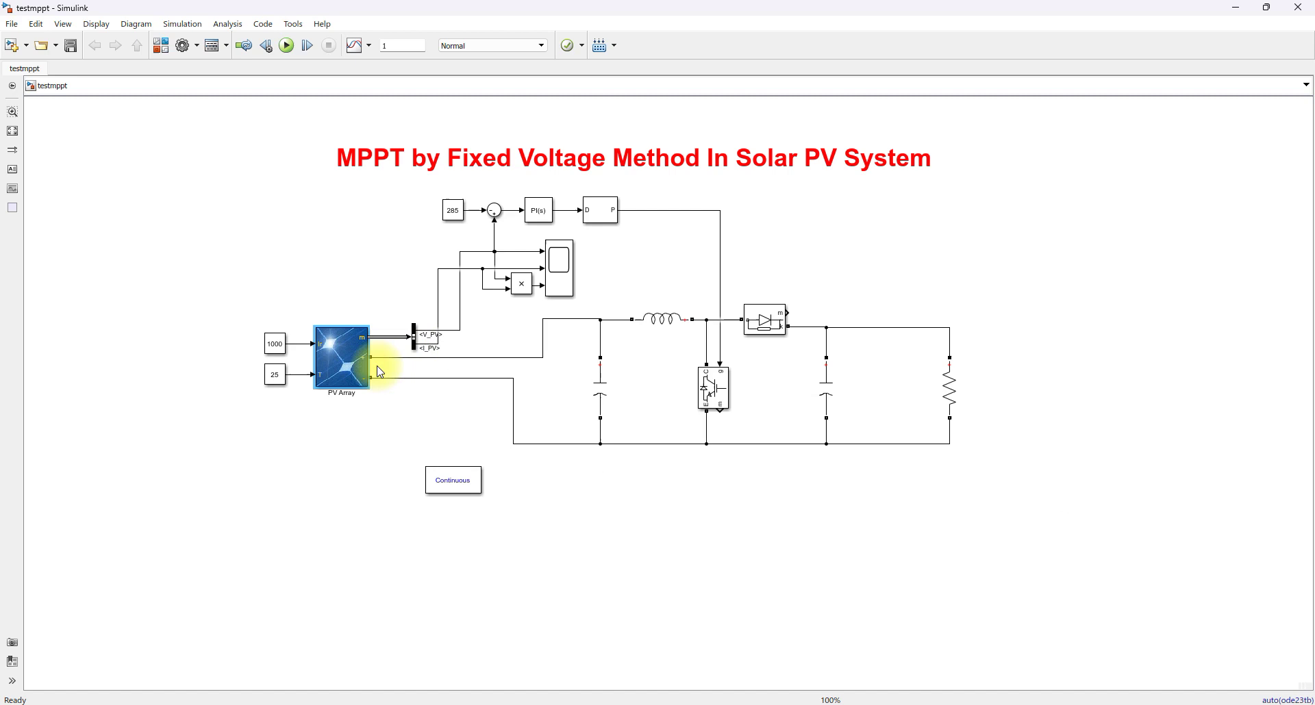
drag(575, 304, 899, 454)
click(869, 528)
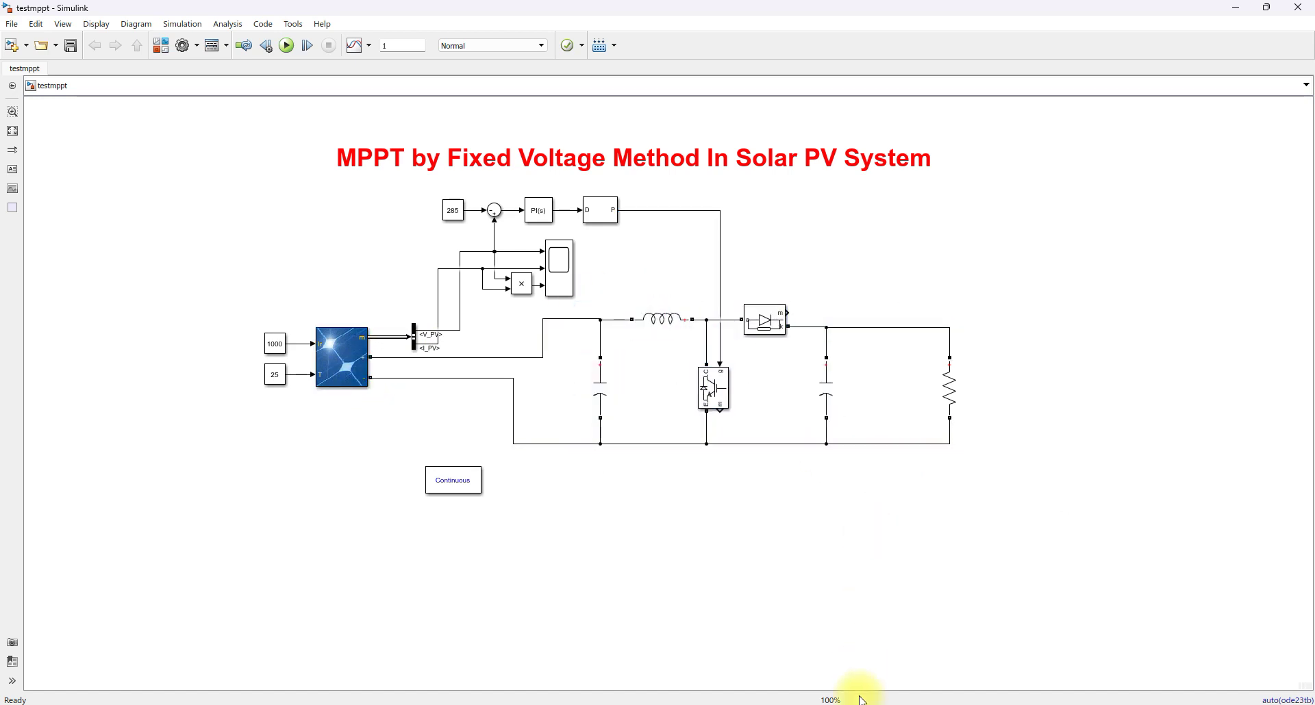
Walk through Design_Boost.m's array power, output voltage/current and ripple lines.
mouse_move(815, 697)
click(599, 647)
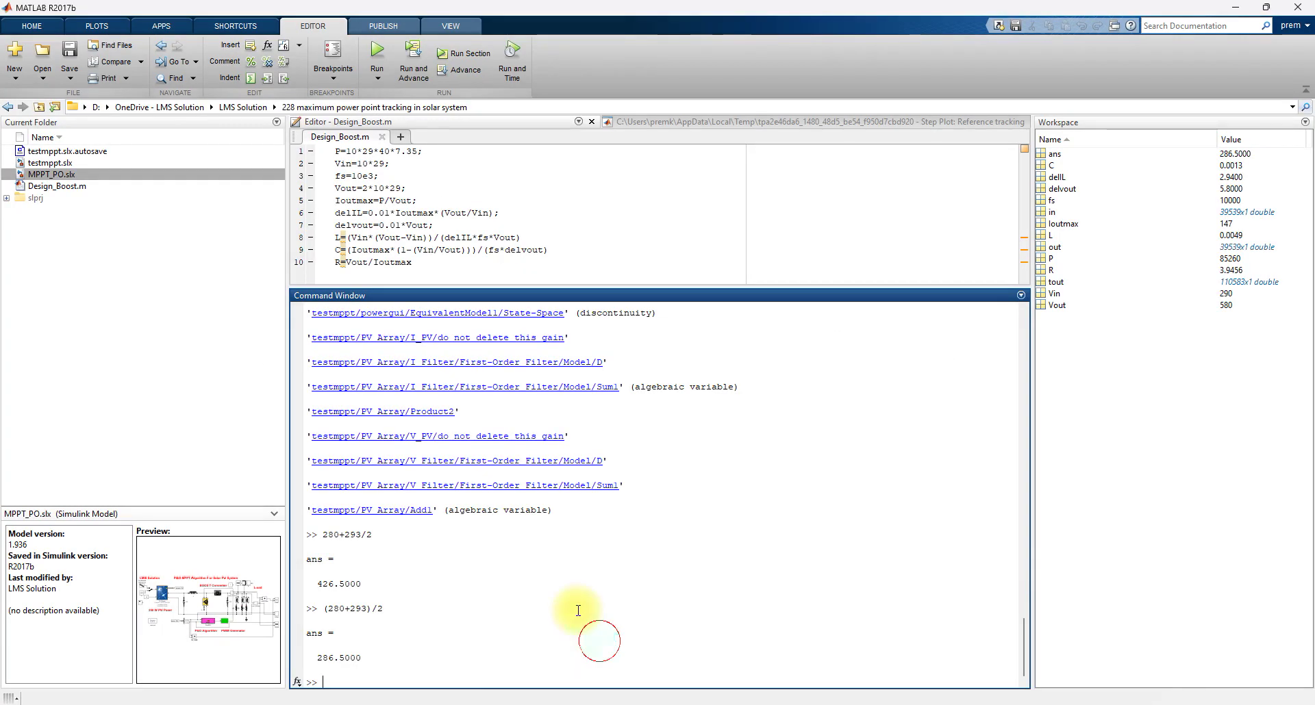
drag(431, 153, 390, 163)
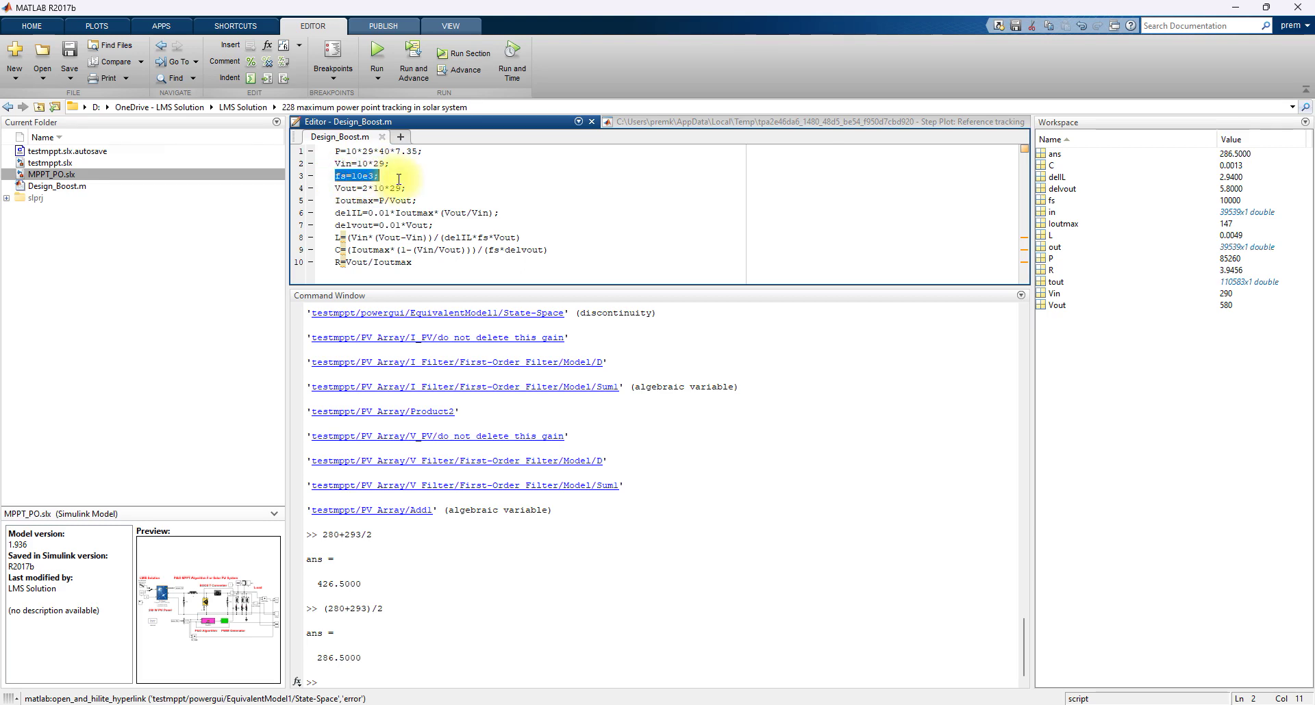
drag(335, 188, 447, 201)
click(444, 213)
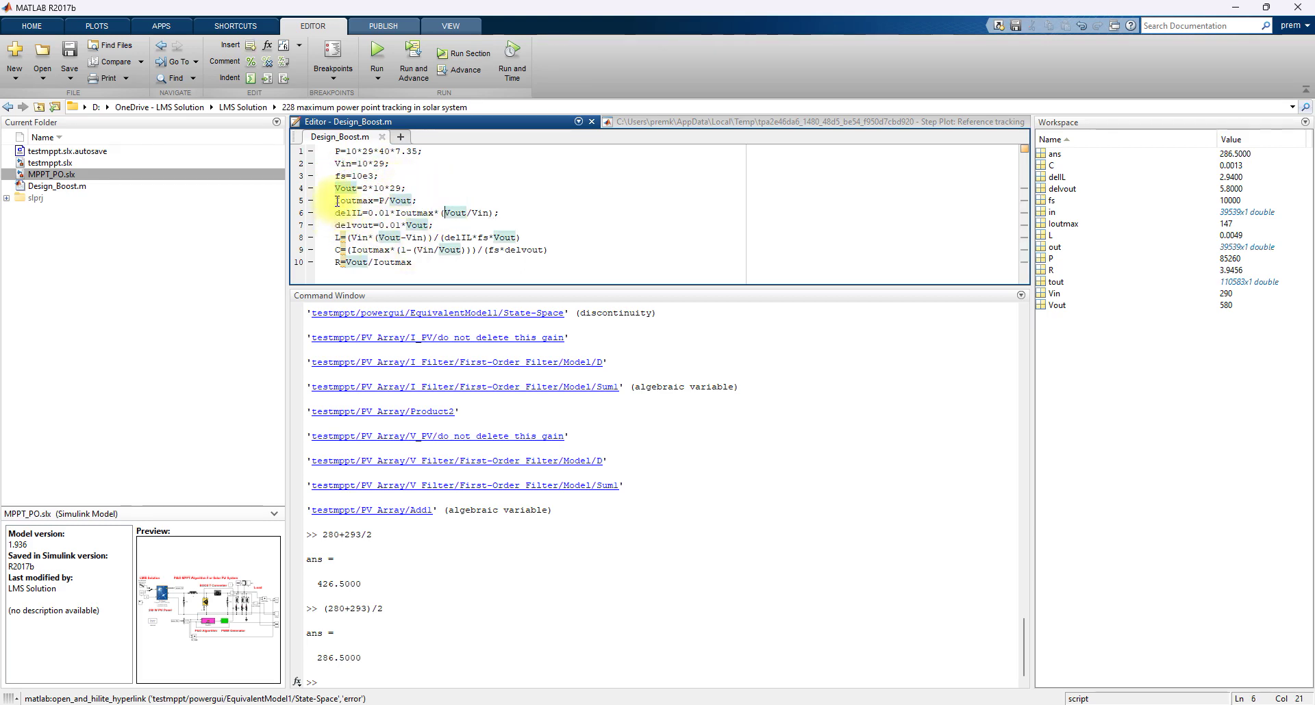
drag(334, 214, 511, 211)
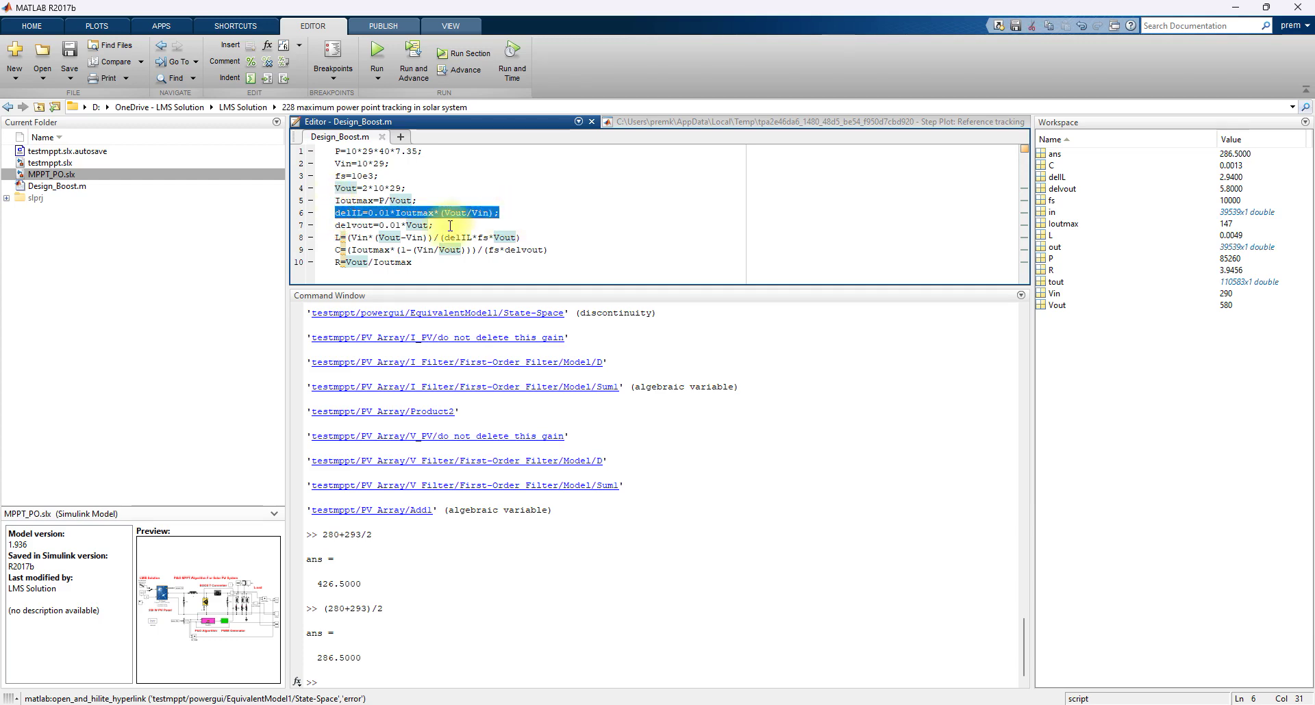
drag(434, 224, 334, 226)
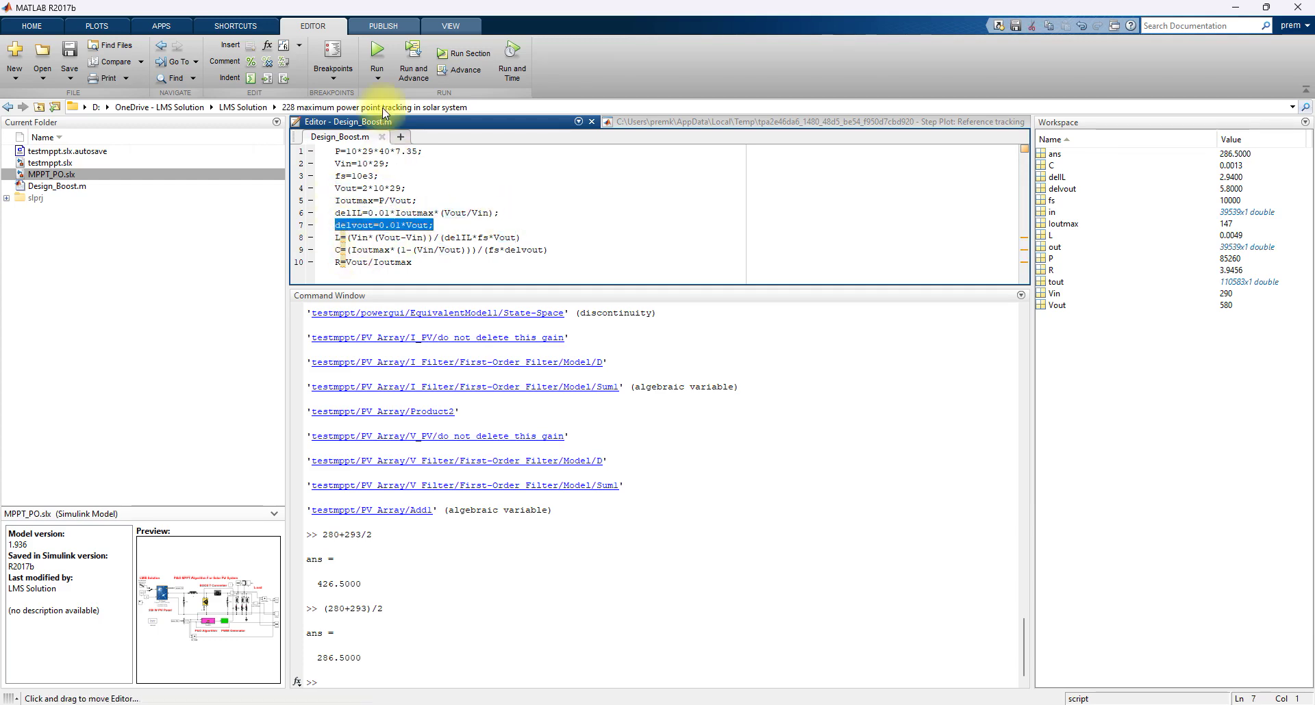
Run Design_Boost, giving L = 0.0049, C = 0.0013 and R = 3.9456.
click(384, 52)
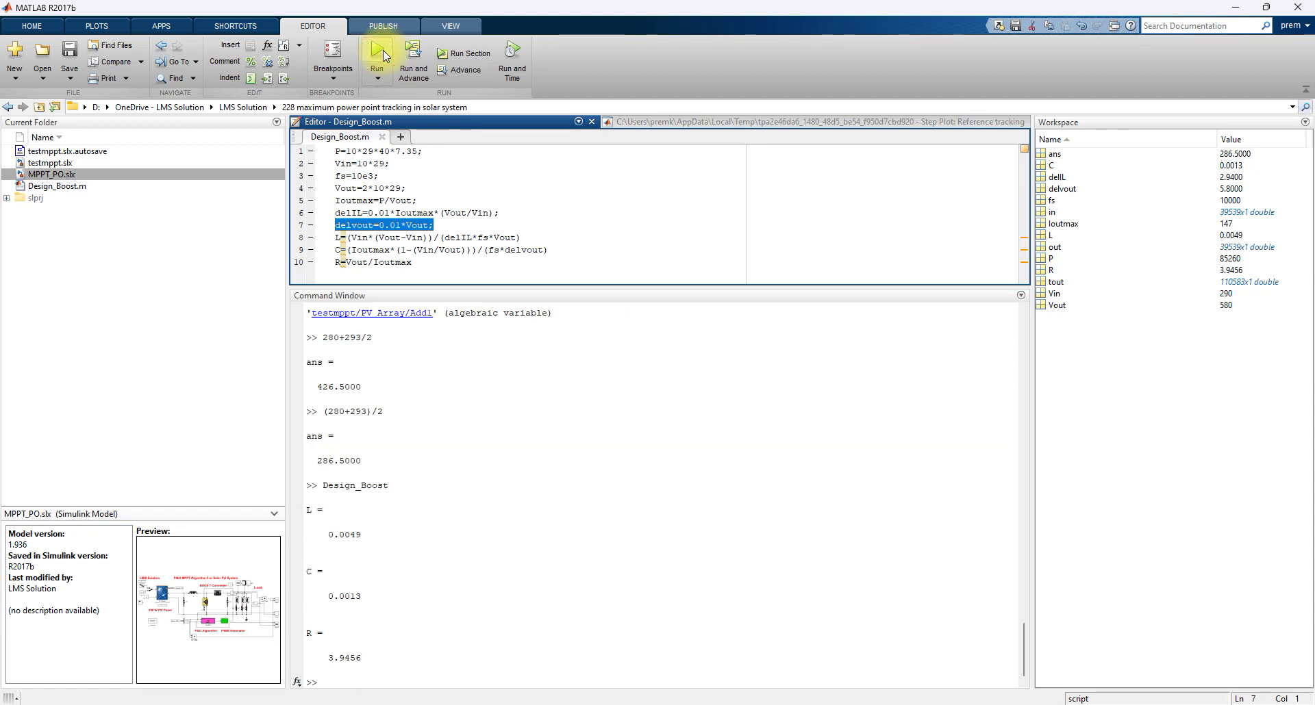
drag(370, 533, 307, 535)
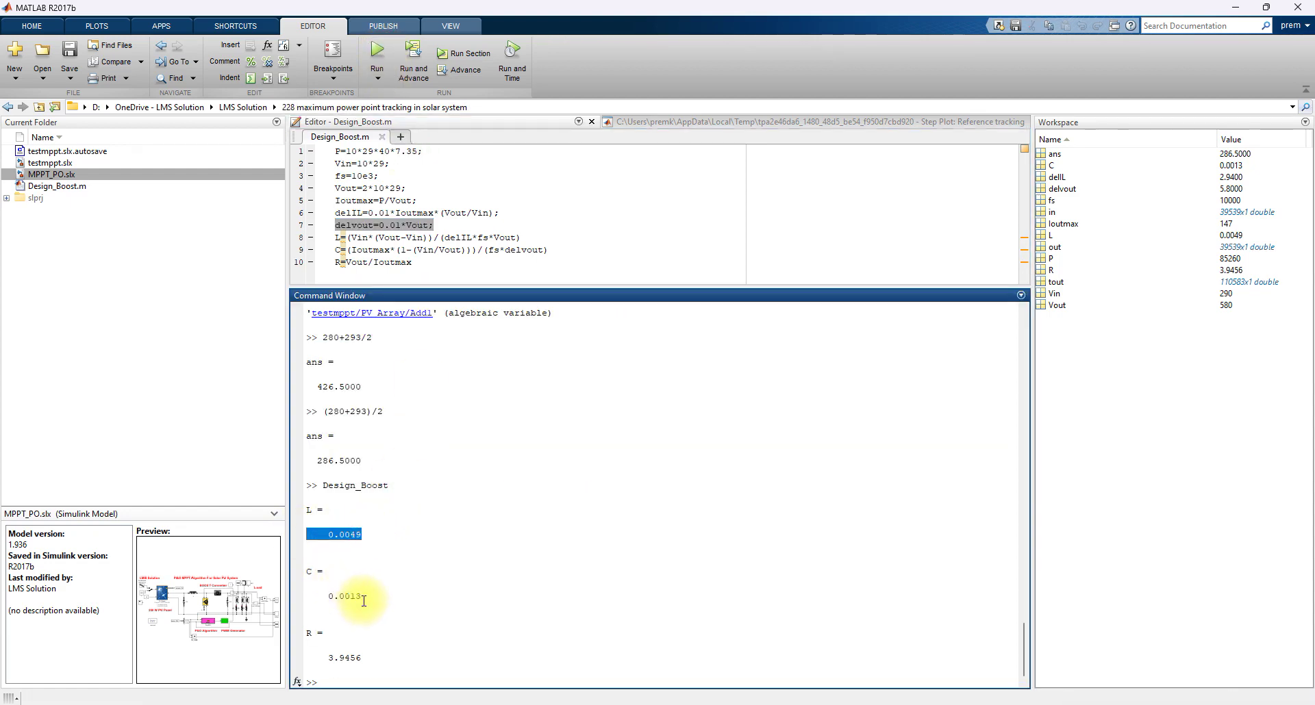
drag(357, 596, 307, 597)
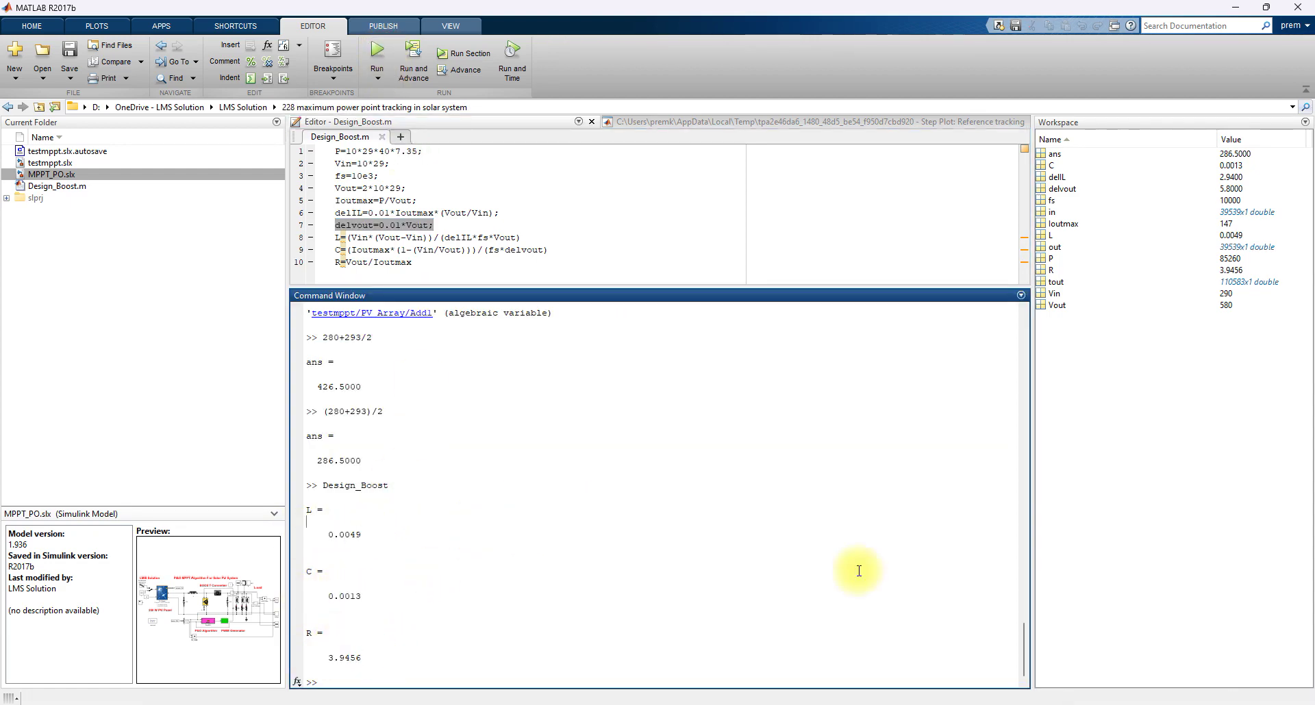
Return to testmppt and point out the 285 reference compared with the PV voltage.
mouse_move(813, 704)
click(729, 654)
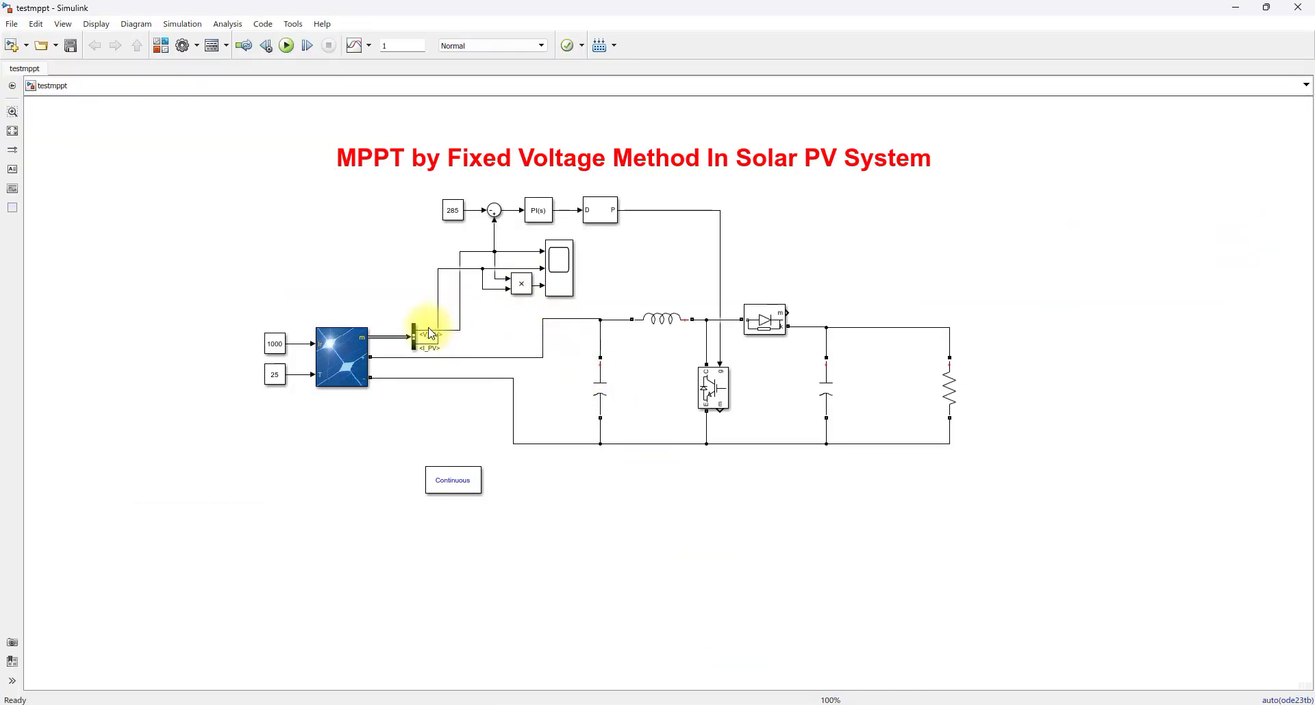
click(461, 315)
click(457, 310)
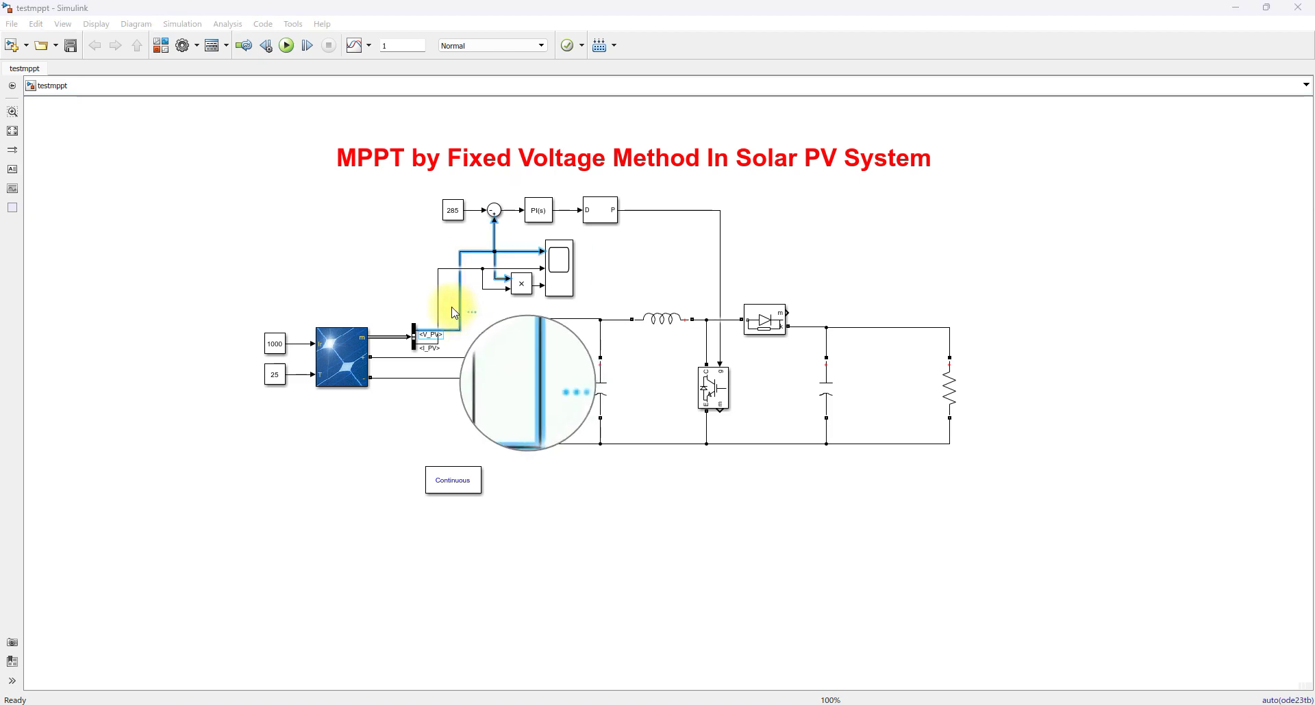
key(F9)
mouse_move(460, 306)
mouse_down()
mouse_move(431, 296)
mouse_move(457, 298)
mouse_up()
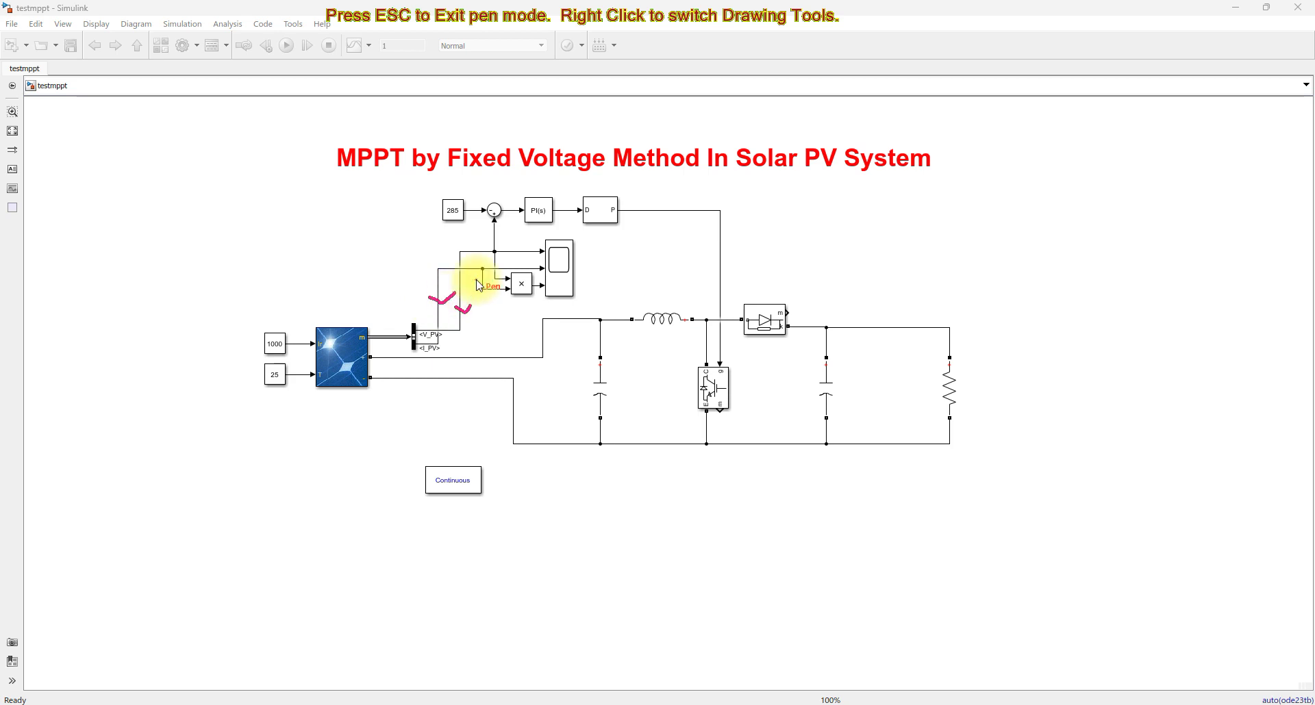
mouse_move(484, 235)
mouse_down()
mouse_move(499, 212)
mouse_move(441, 204)
mouse_move(456, 206)
mouse_up()
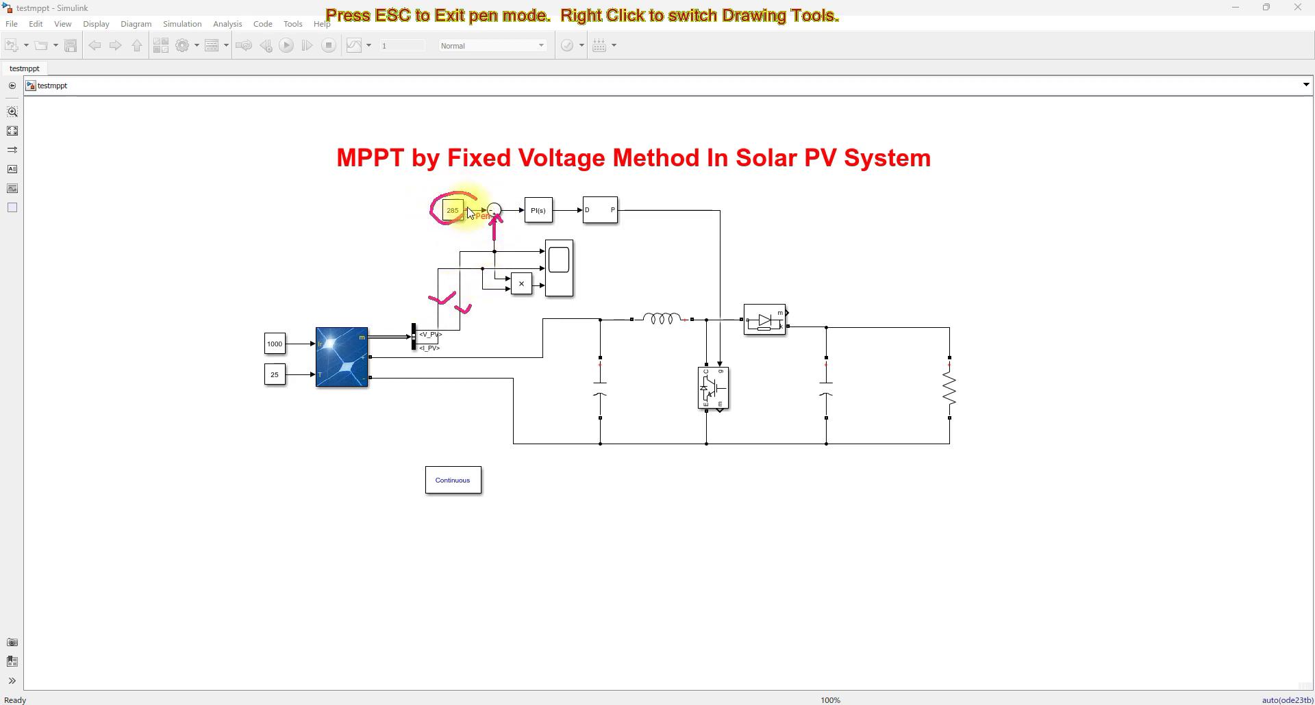
Change the Constant2 reference value from 285 to 286.
key(Escape)
click(453, 209)
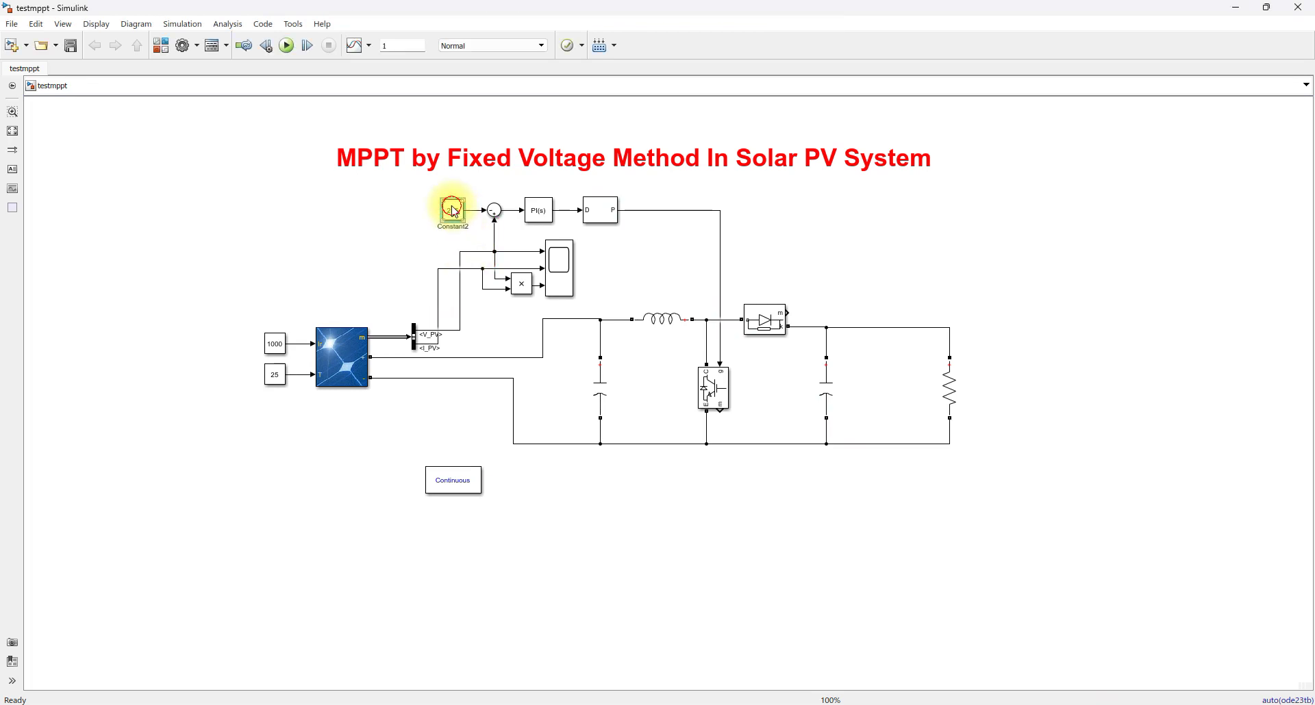
double_click(453, 210)
text(2)
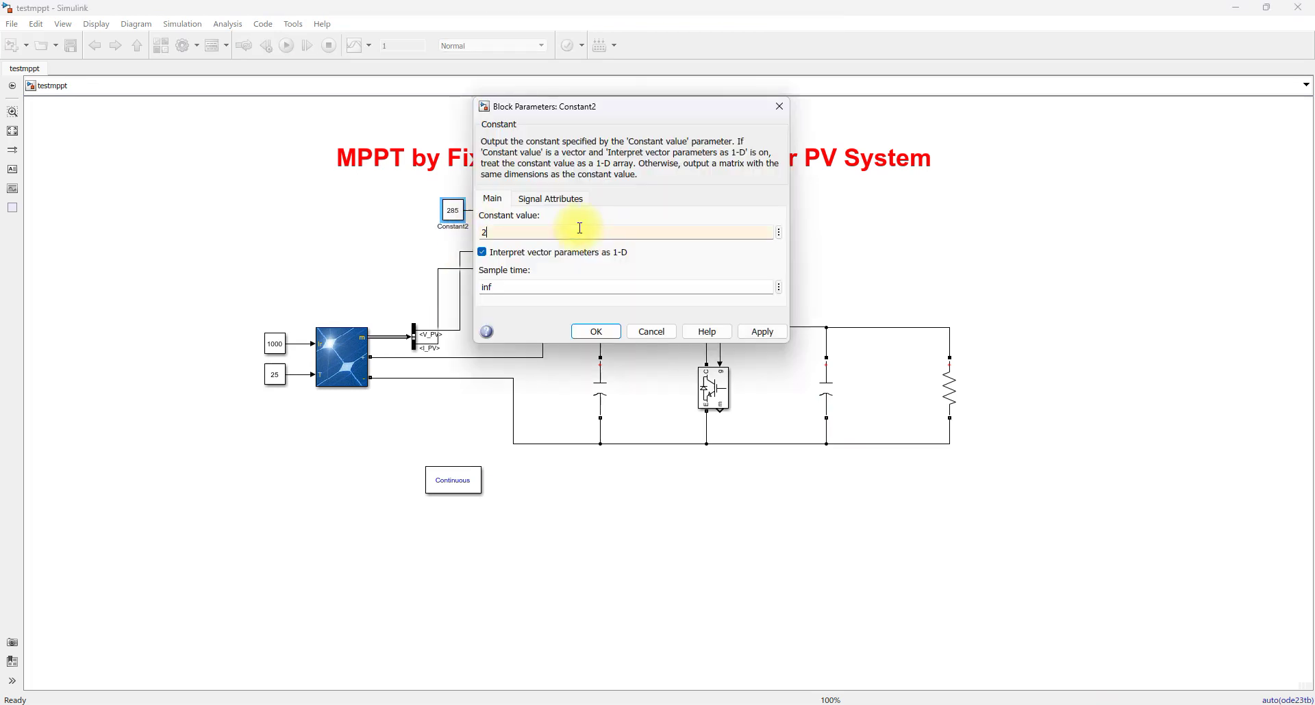
text(86)
key(Return)
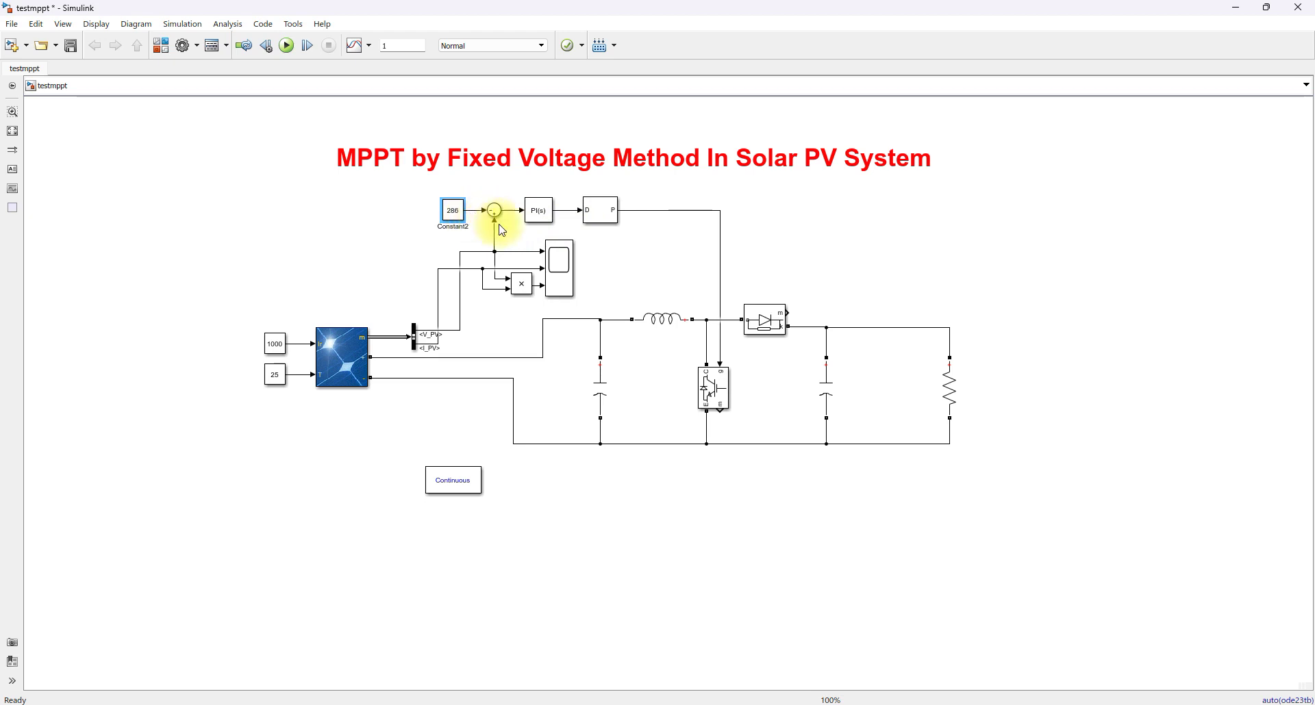
Select the PI controller block, then the PWM Generator block.
click(538, 211)
click(613, 245)
click(603, 213)
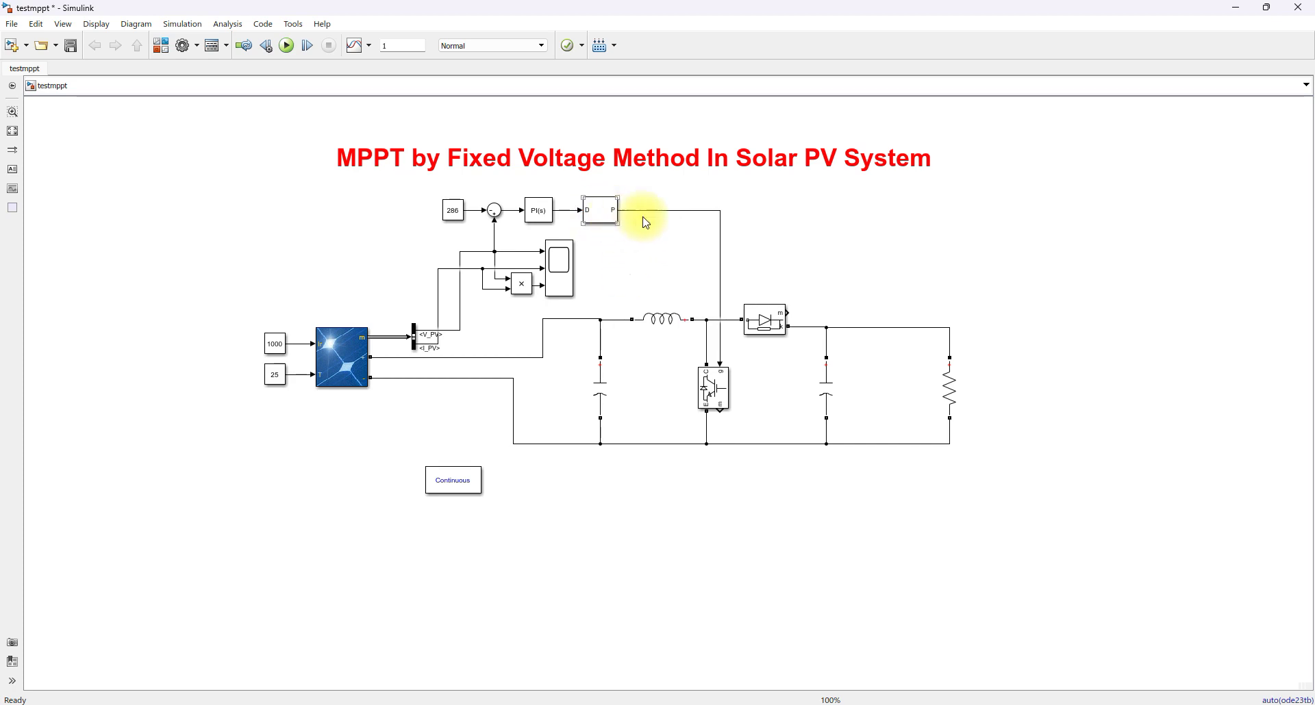
key(F9)
mouse_move(638, 219)
mouse_down()
mouse_move(675, 195)
mouse_move(676, 210)
mouse_move(690, 193)
mouse_move(717, 210)
mouse_up()
mouse_move(706, 259)
mouse_down()
mouse_move(714, 347)
mouse_move(724, 335)
mouse_up()
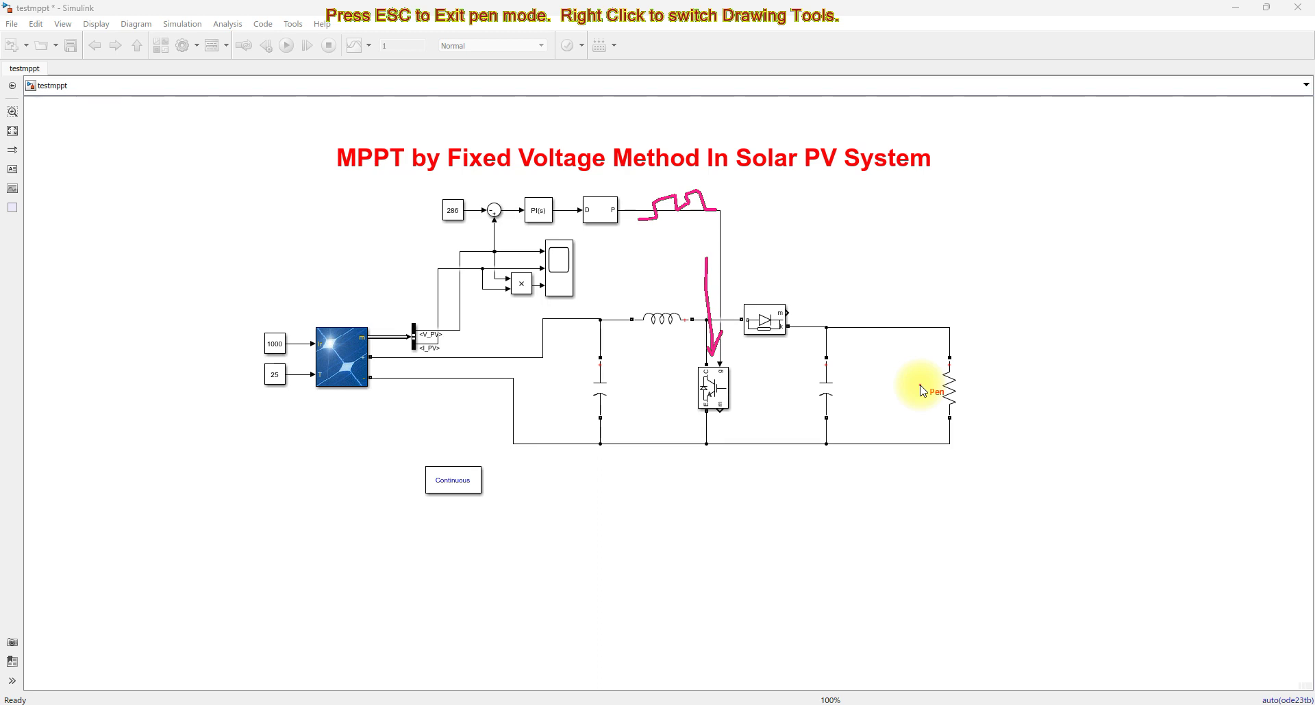
key(Escape)
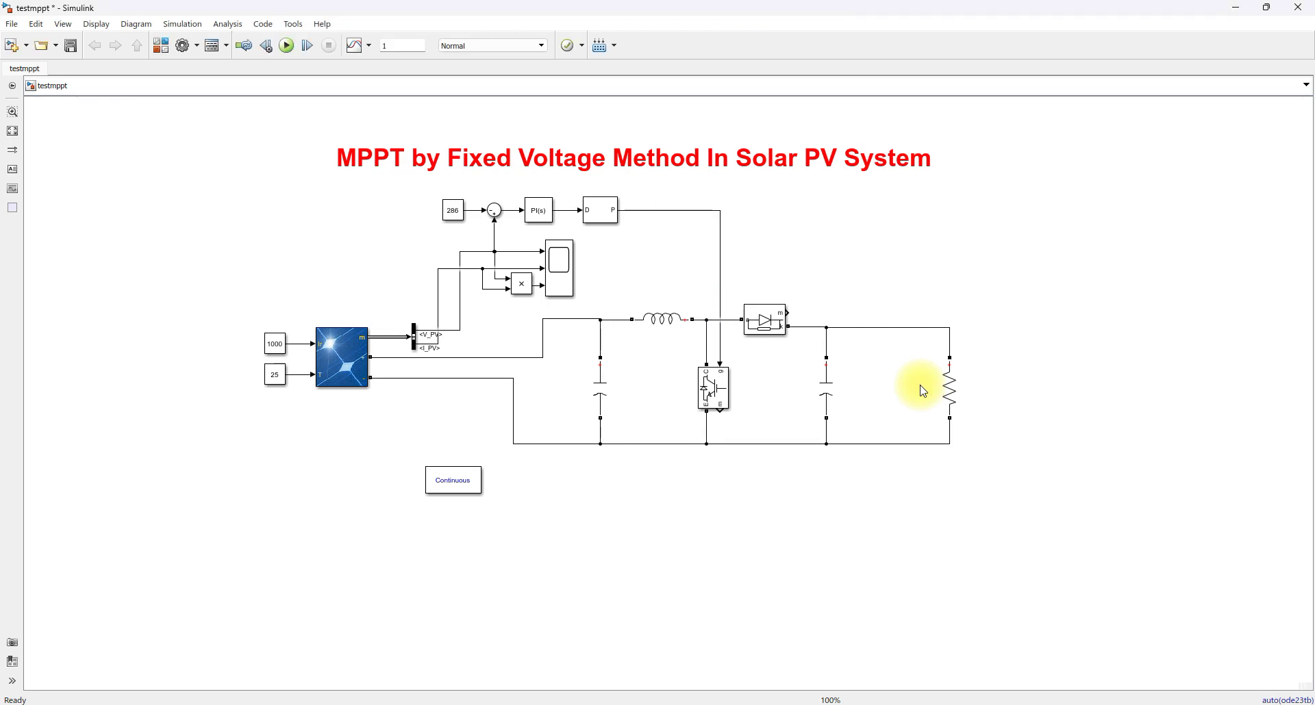
Set the stop time to 2 s, open the Scope, and run the simulation.
click(352, 364)
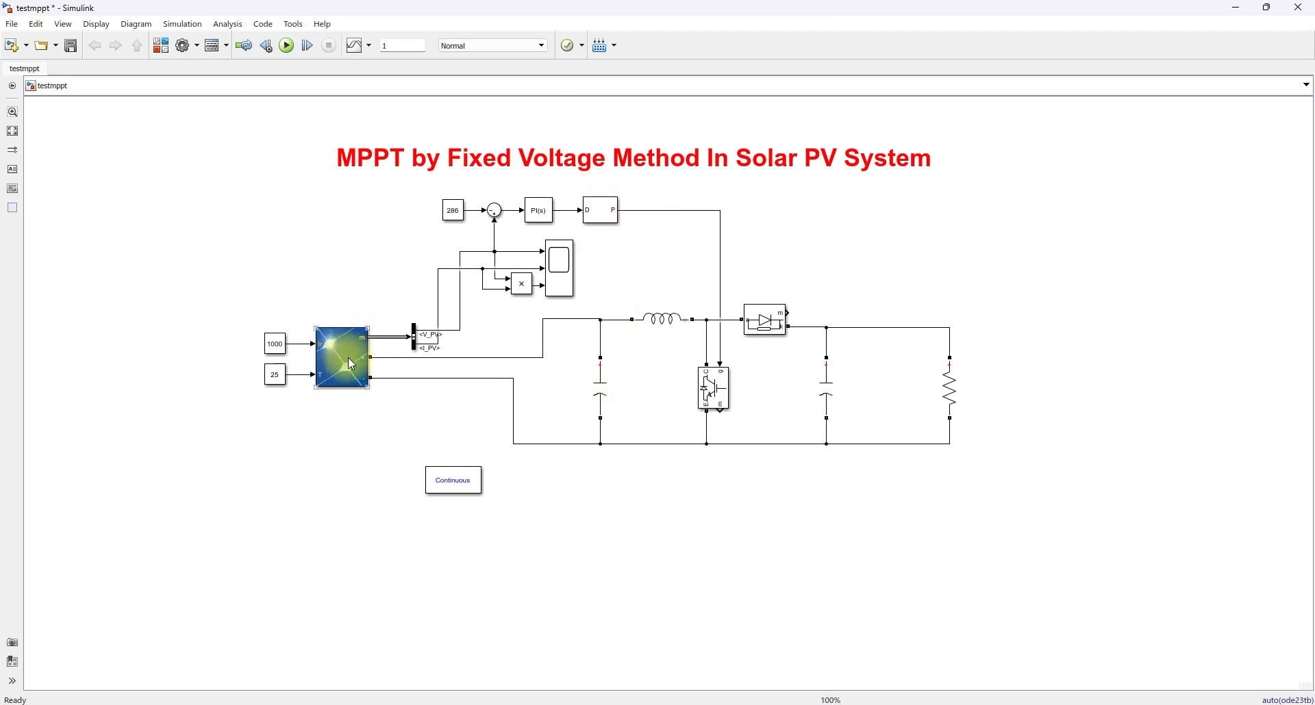
click(686, 499)
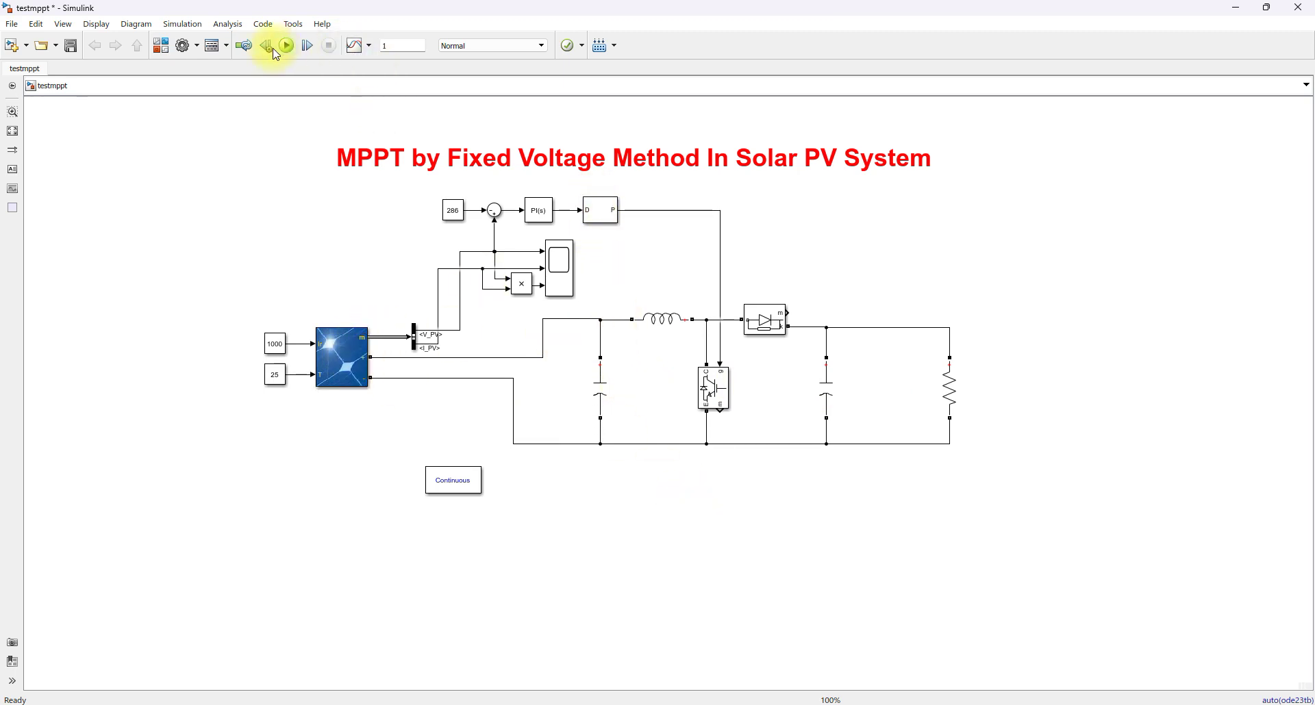
double_click(387, 46)
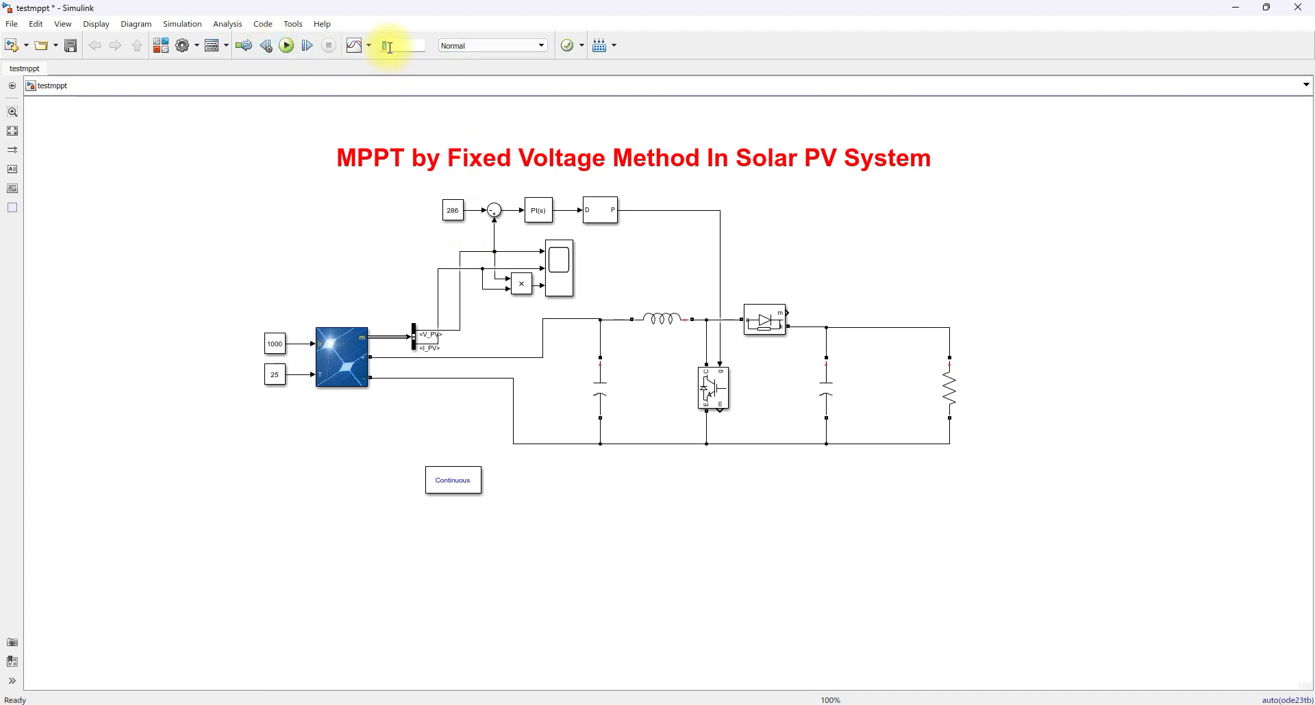
text(2)
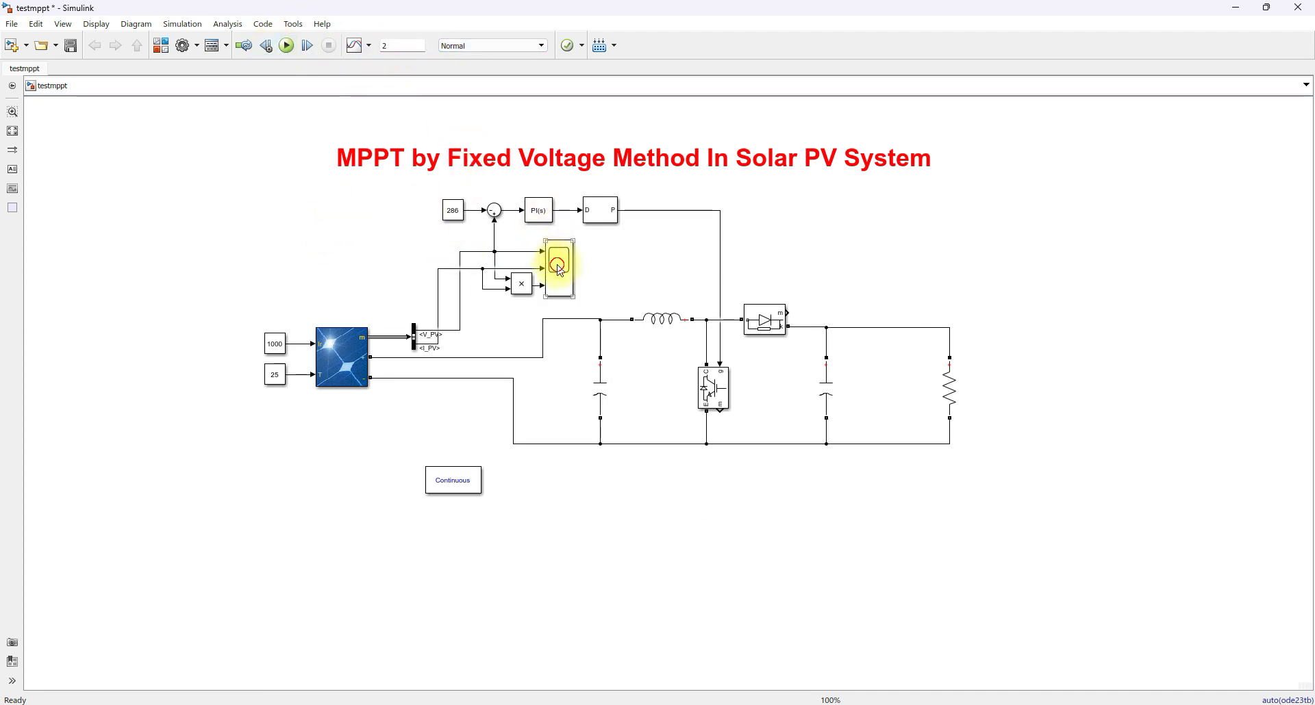
double_click(559, 267)
click(801, 193)
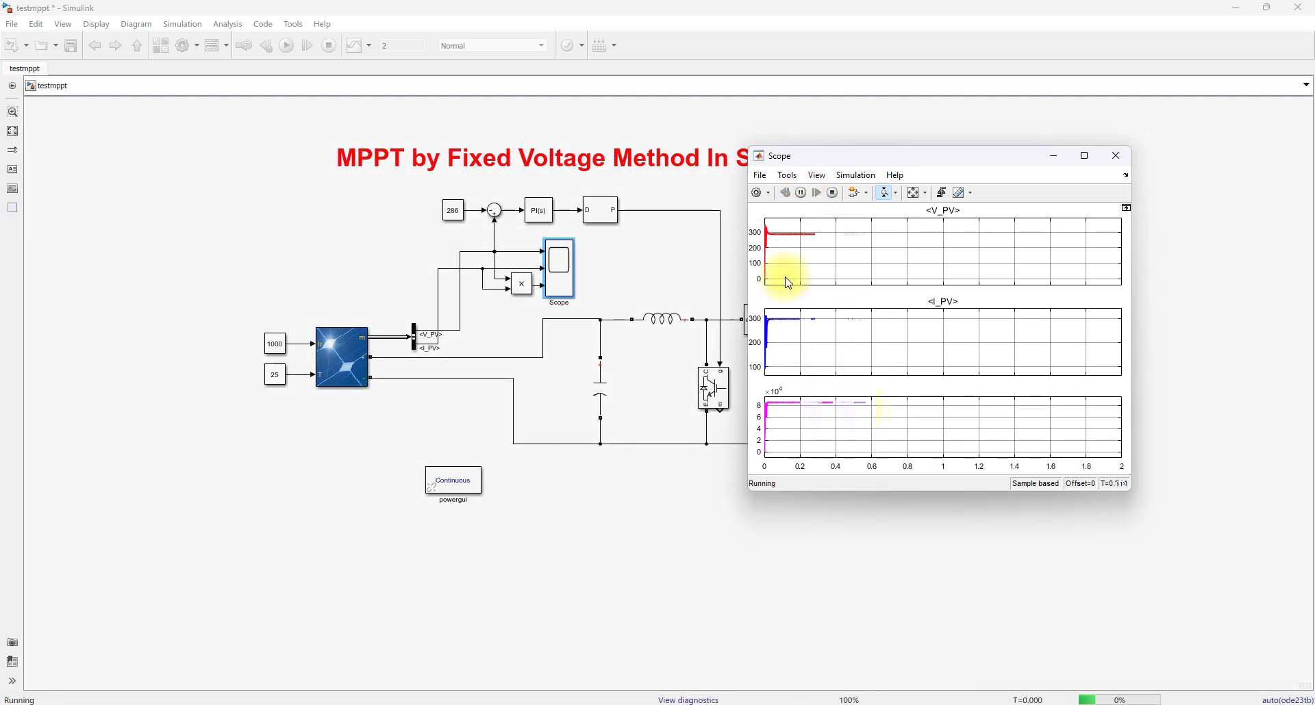
Zoom into the PV voltage (near 286 V) and current traces, then rescale both.
click(810, 241)
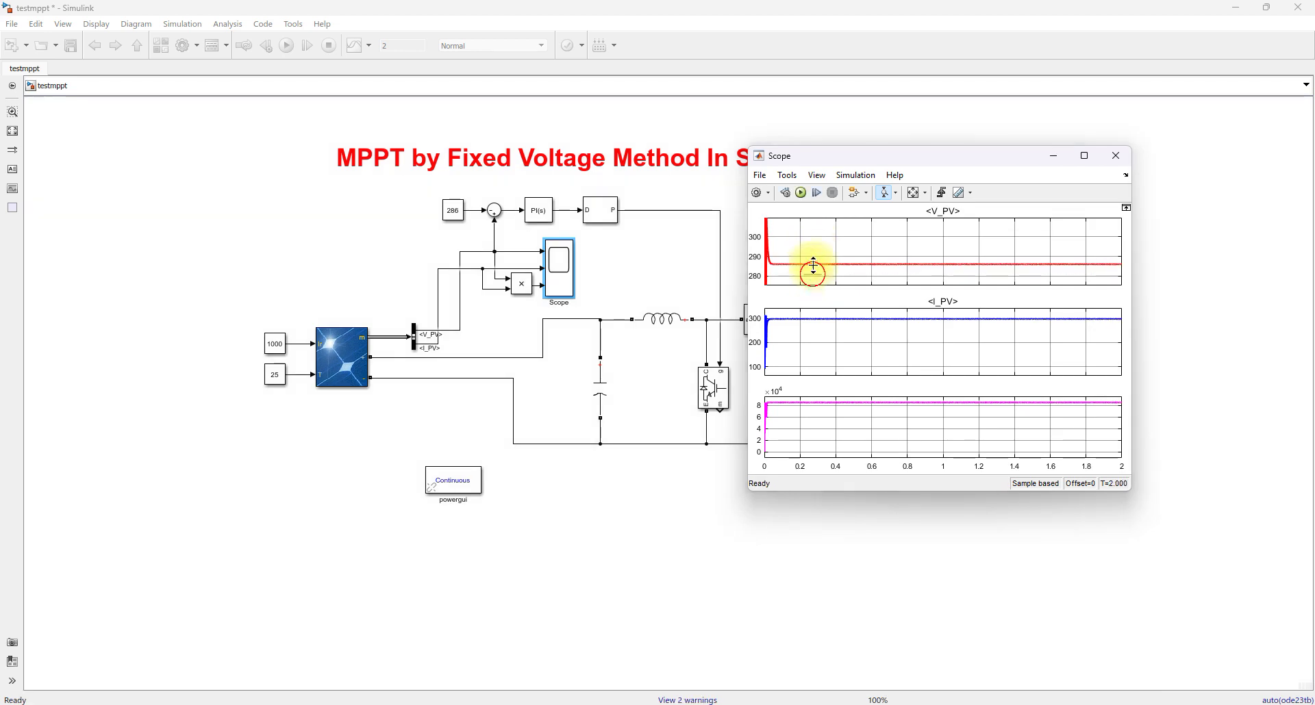
click(817, 254)
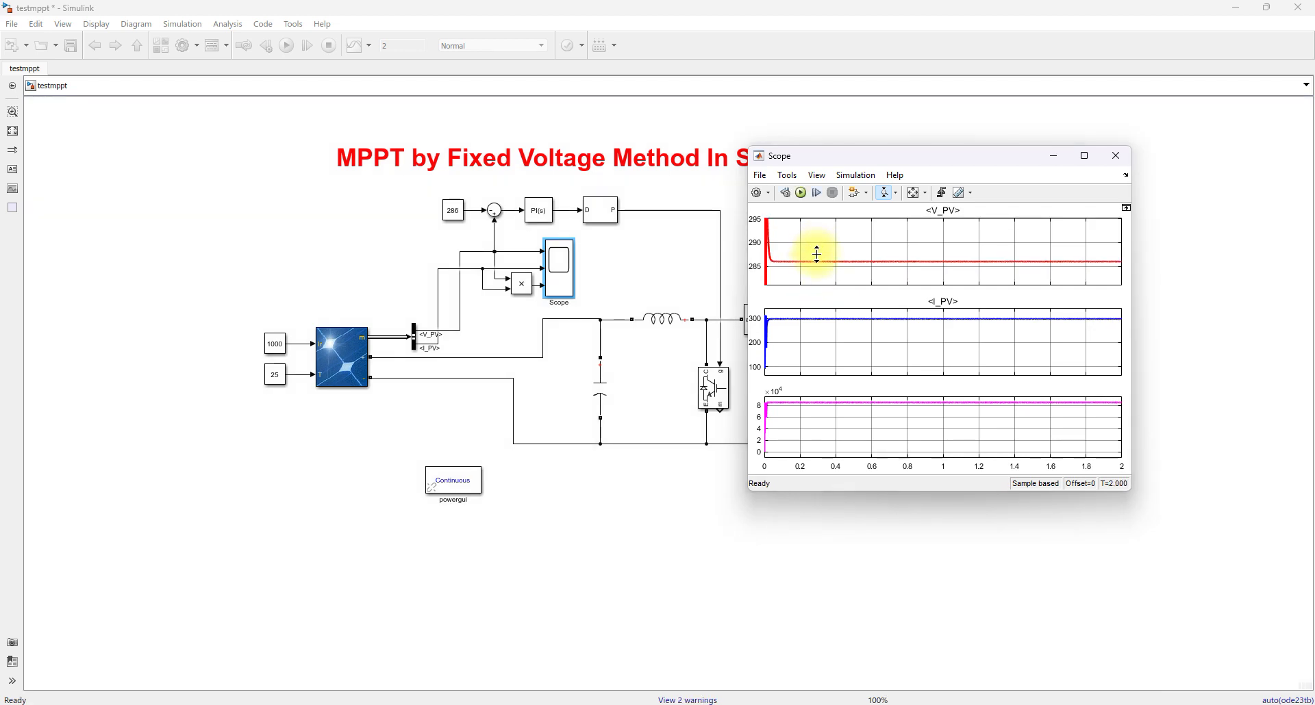
click(817, 266)
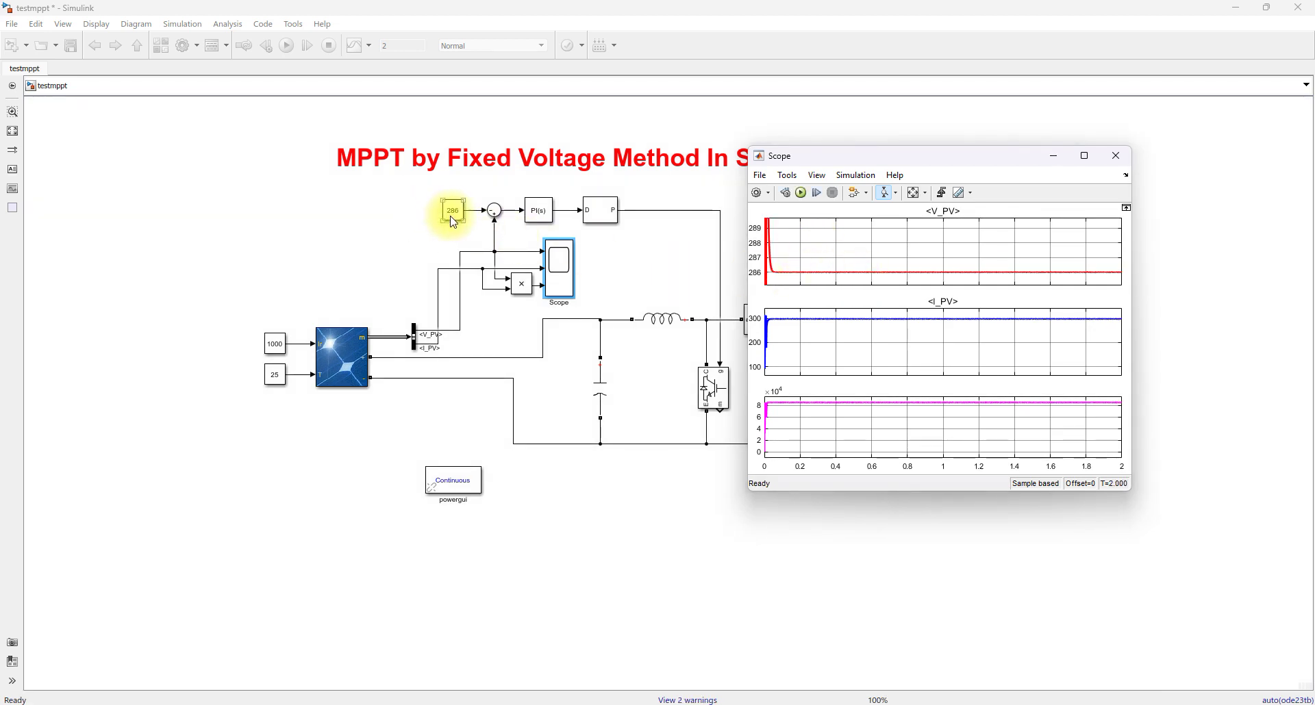
click(874, 326)
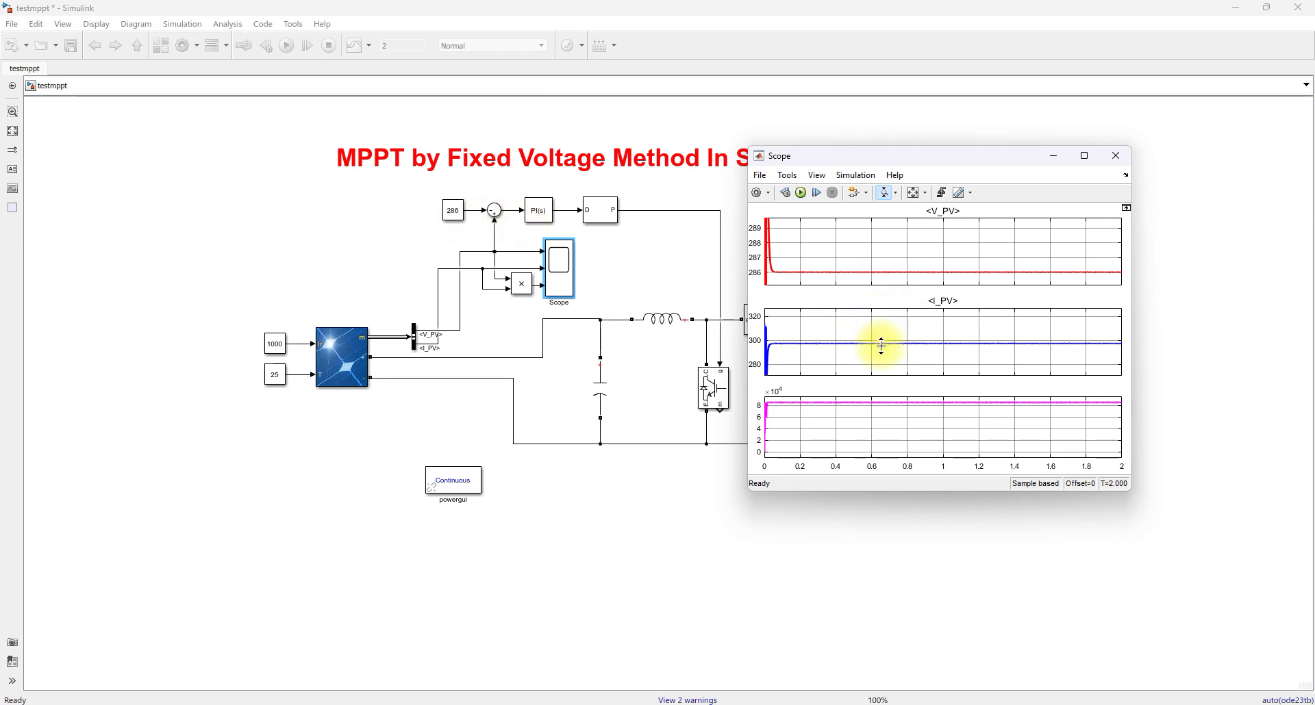
click(881, 332)
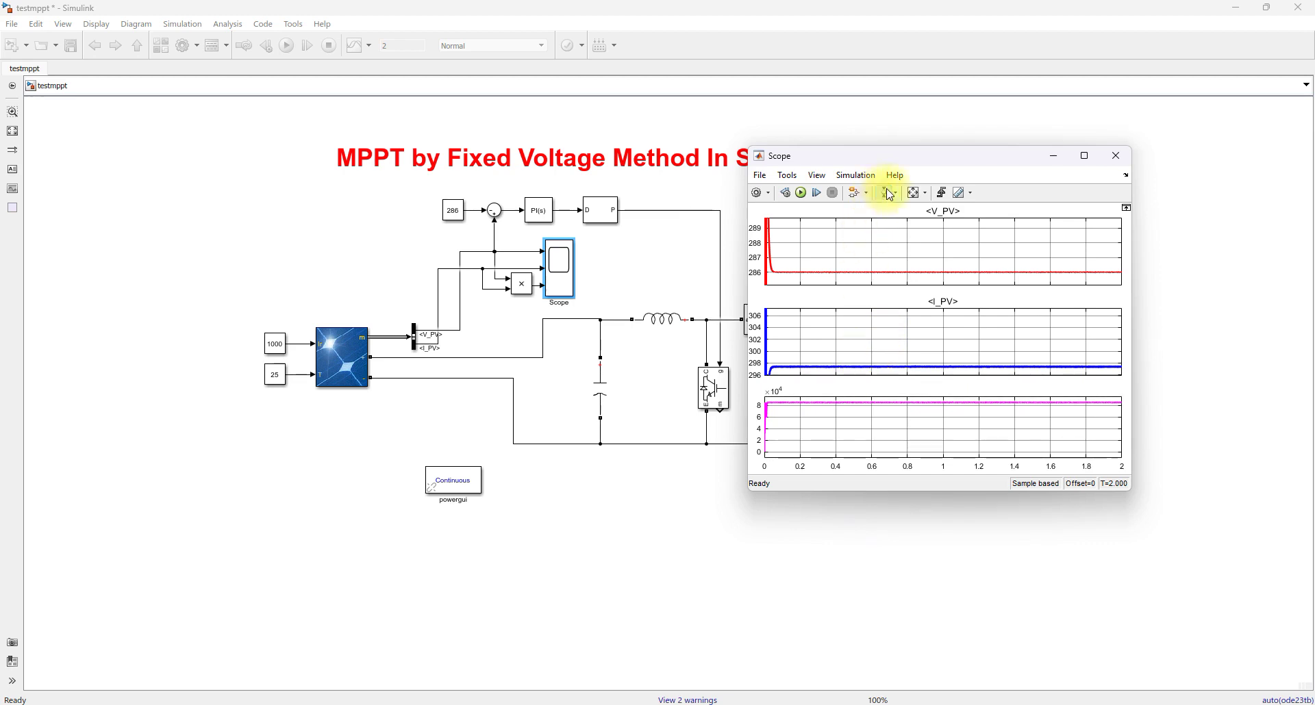
click(911, 193)
Zoom into the power trace near 8.5×10⁴ W, then restore its full range.
click(881, 406)
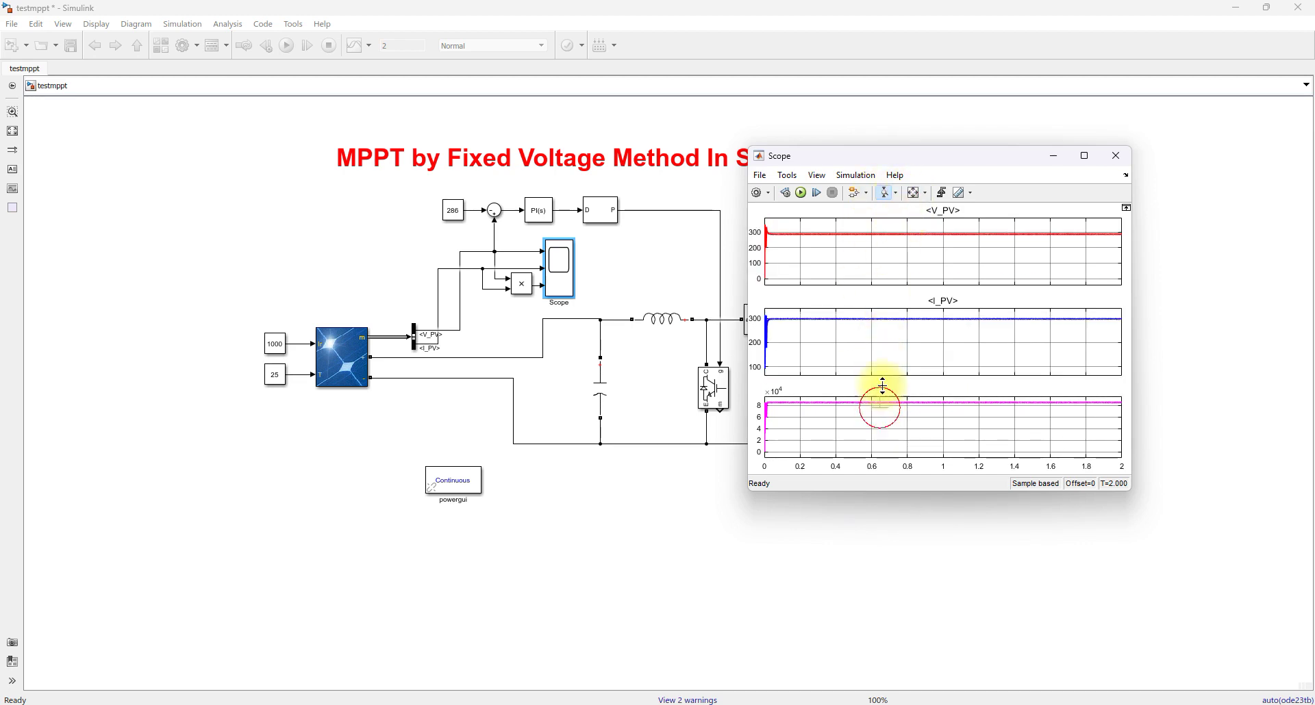
click(876, 432)
click(875, 435)
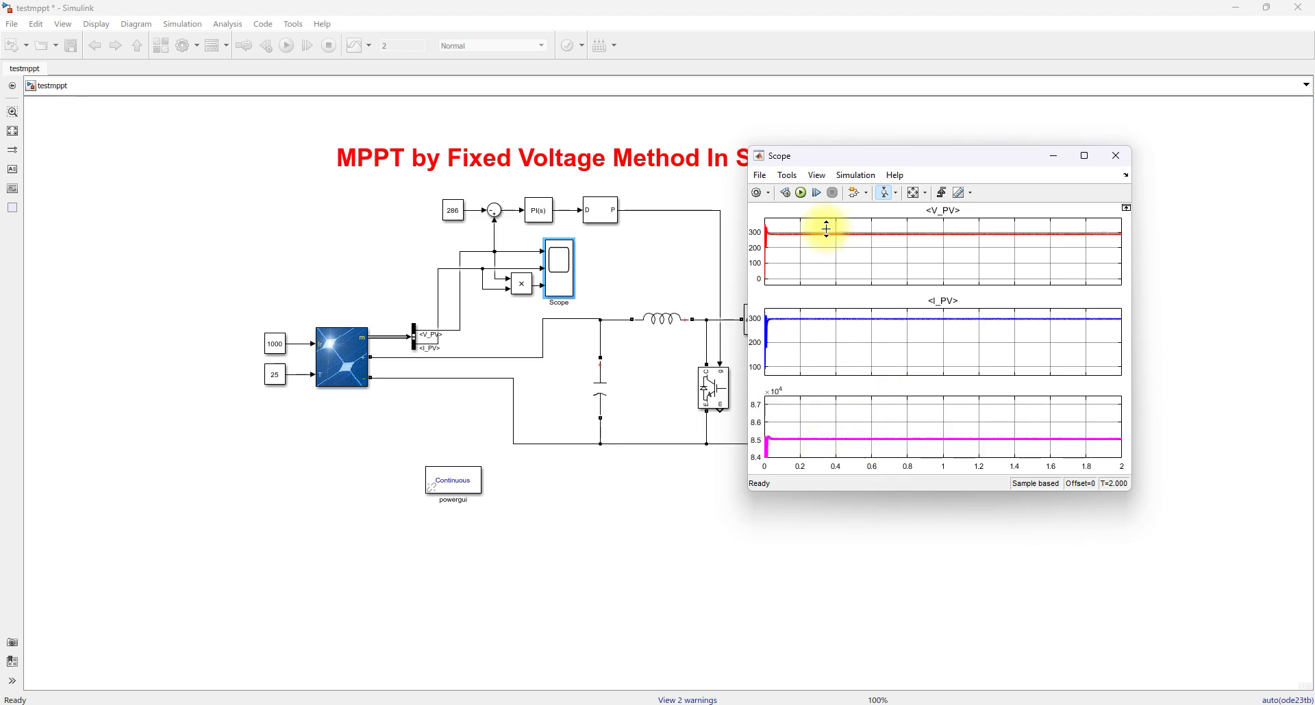
click(918, 195)
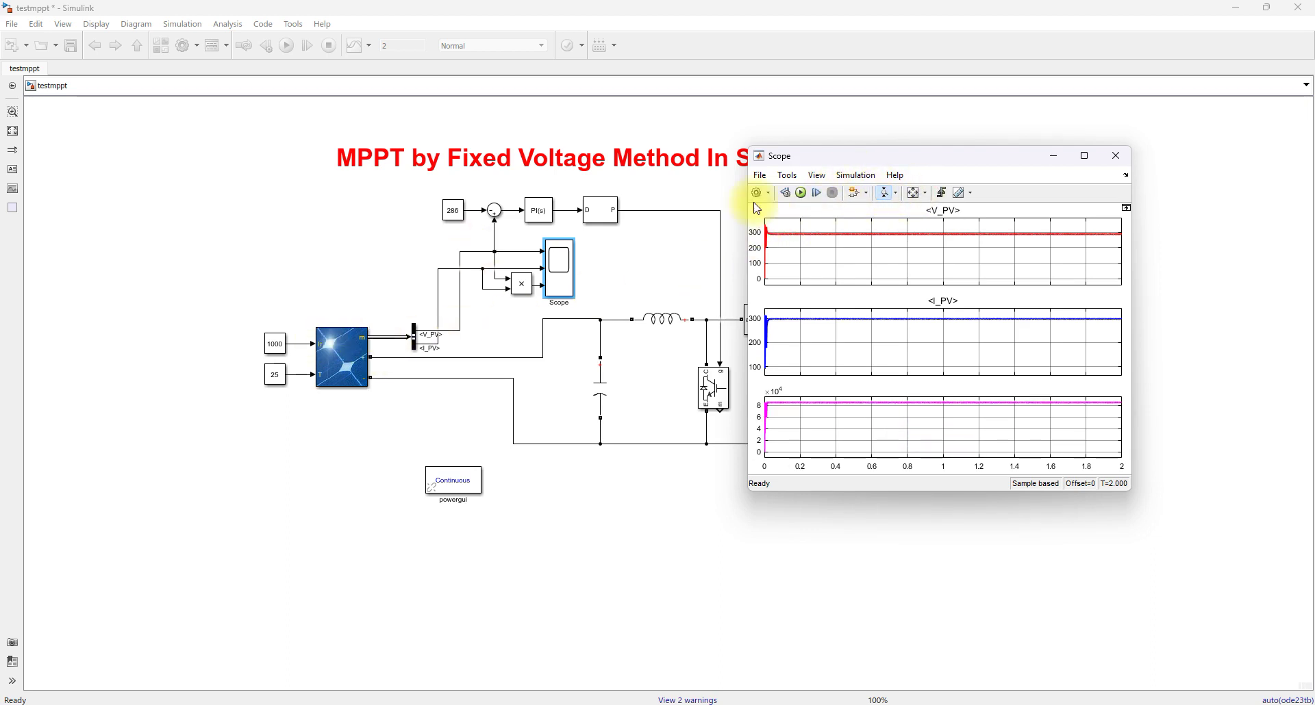
double_click(381, 423)
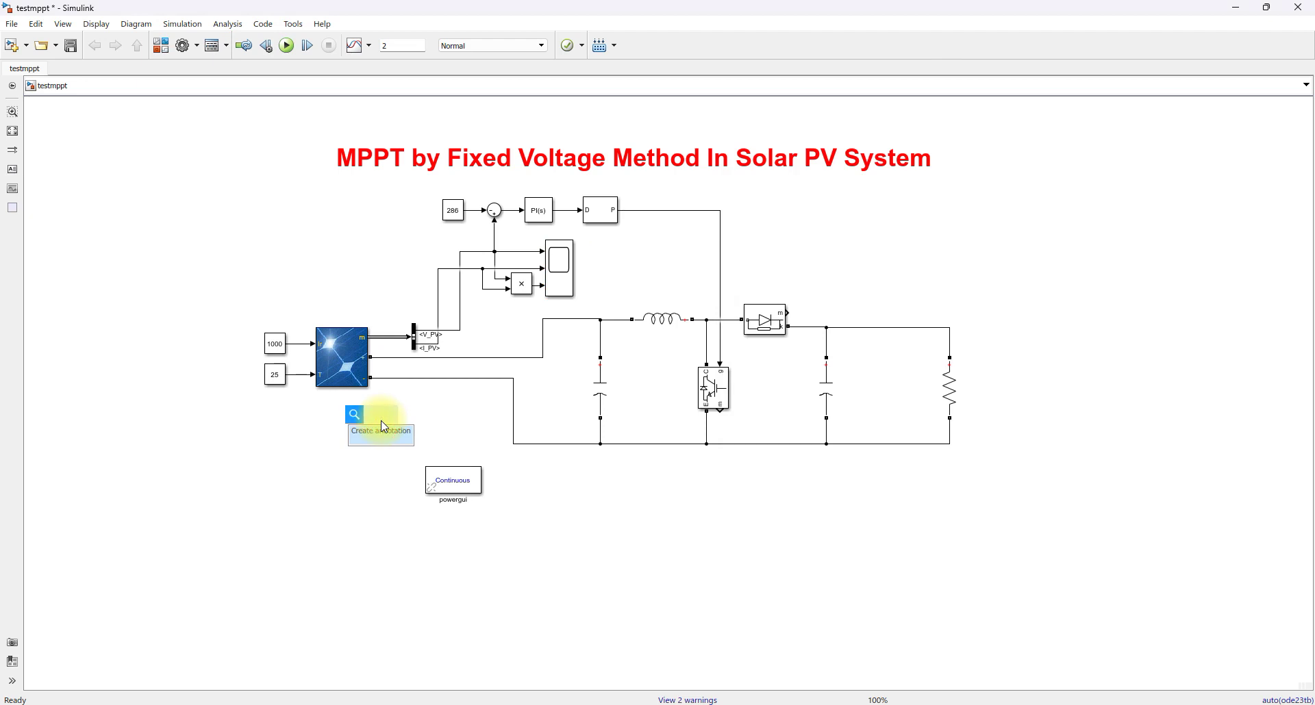
Insert a Step block beside the PV array and delete the constant 1000 irradiance connection.
text(step)
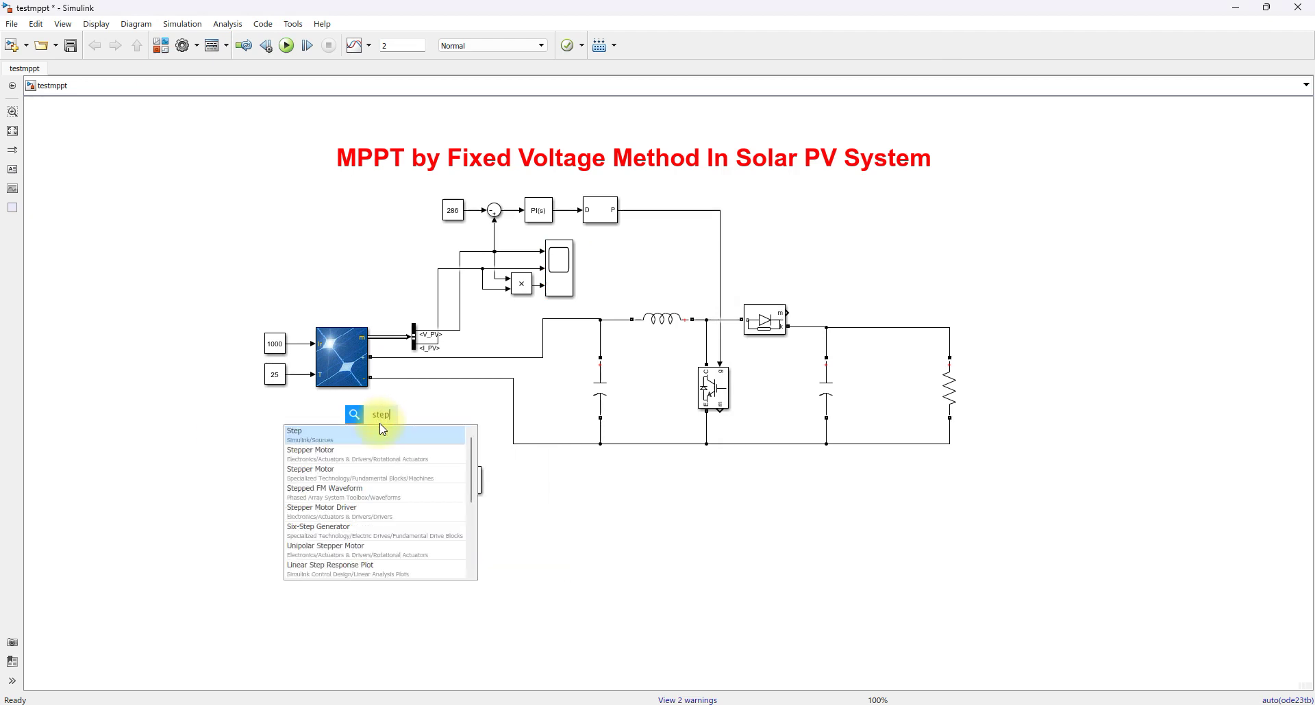
click(383, 431)
drag(381, 425, 315, 343)
click(300, 344)
key(Delete)
Set the Step block's initial value to 1000 and final value to 500.
double_click(293, 312)
double_click(339, 306)
text(1000)
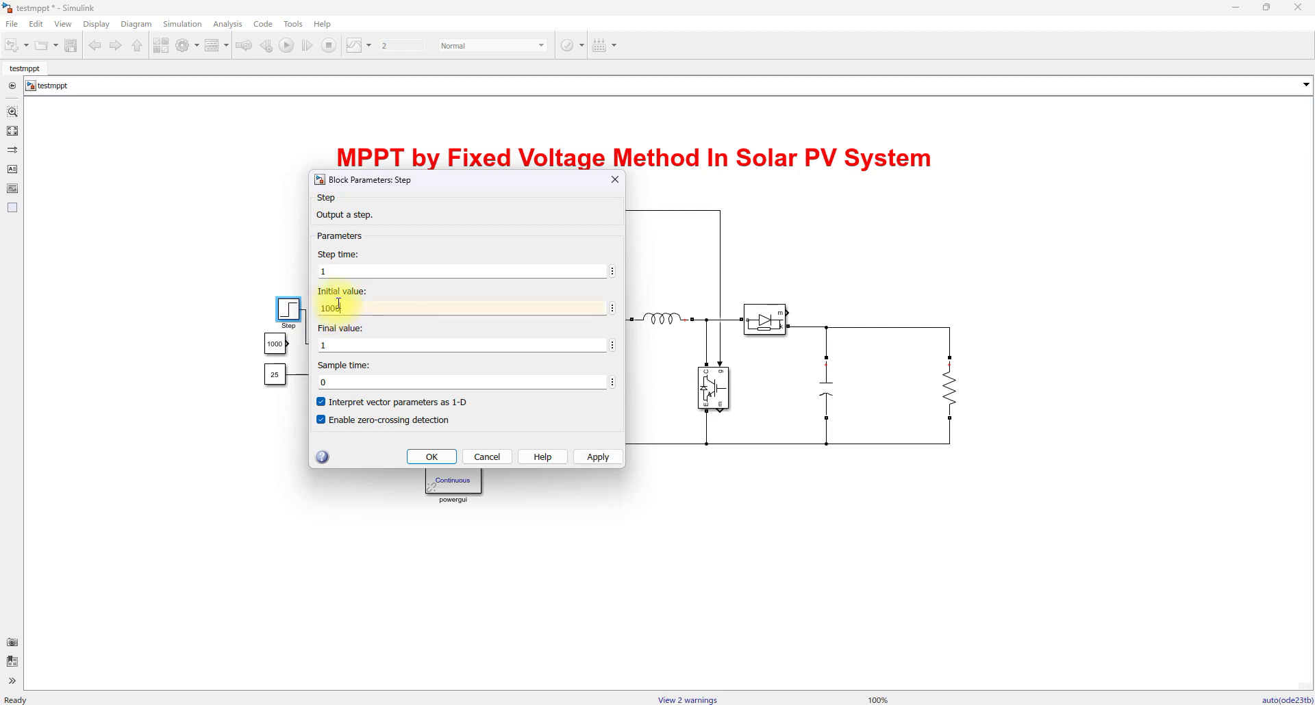
double_click(347, 345)
text(500)
key(Return)
click(563, 283)
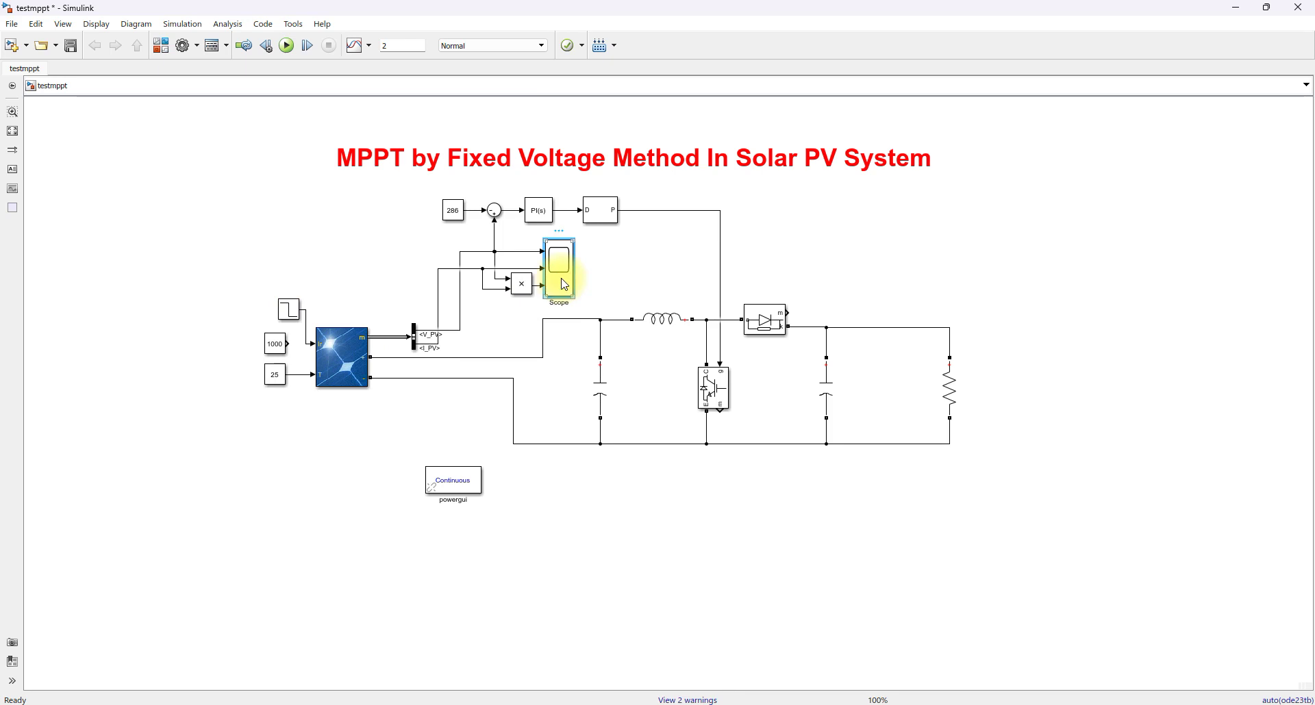
Rerun the simulation with the irradiance step and zoom into the power trace.
double_click(564, 284)
click(802, 192)
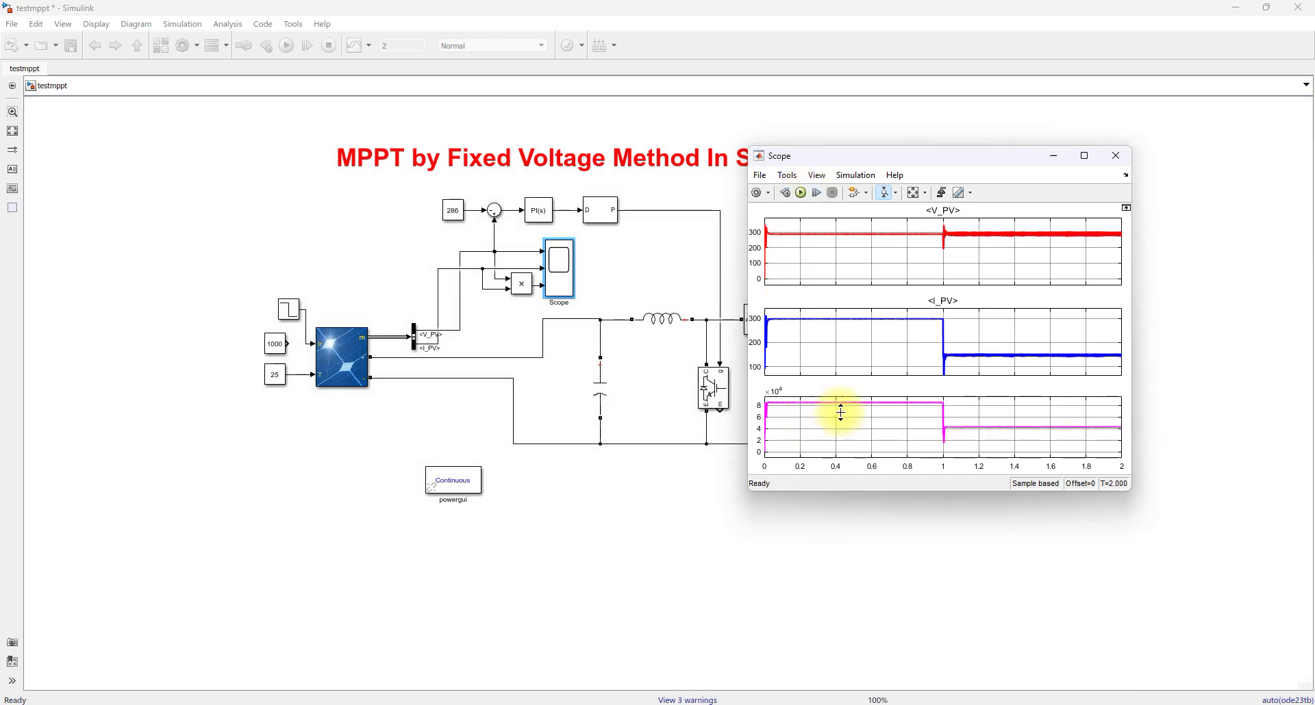
click(841, 408)
click(848, 424)
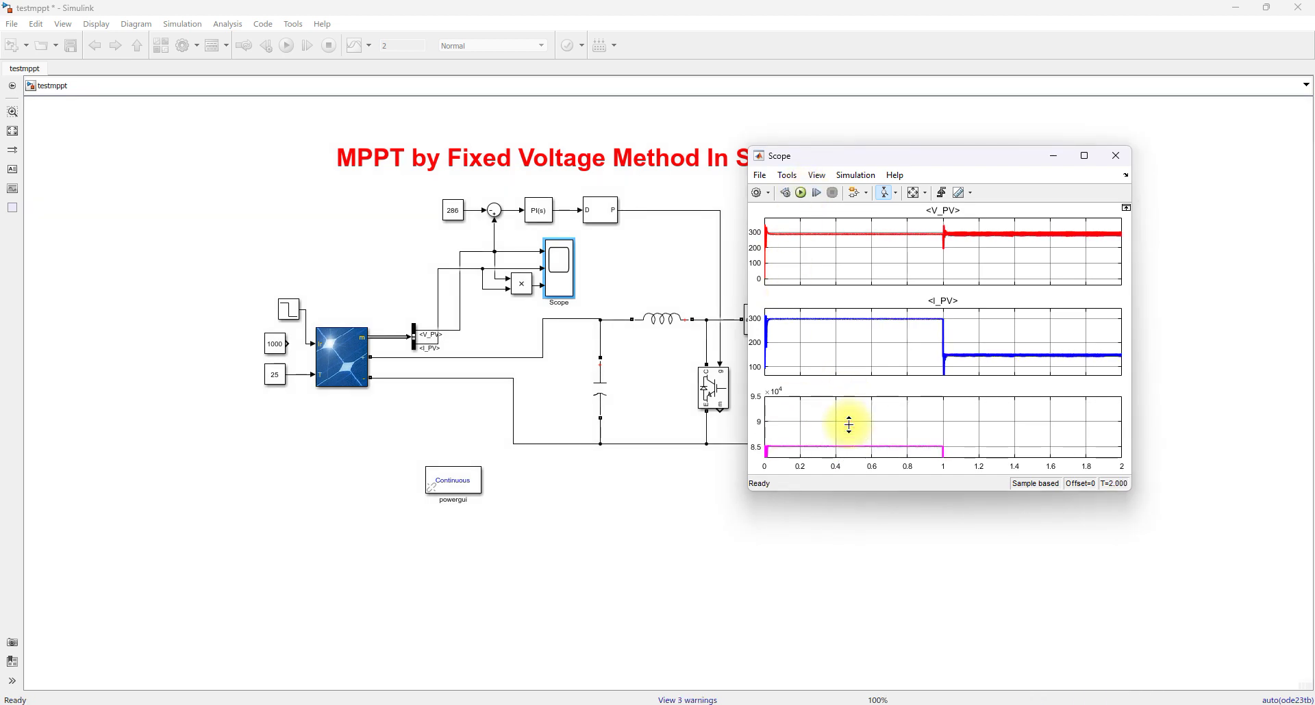
click(913, 193)
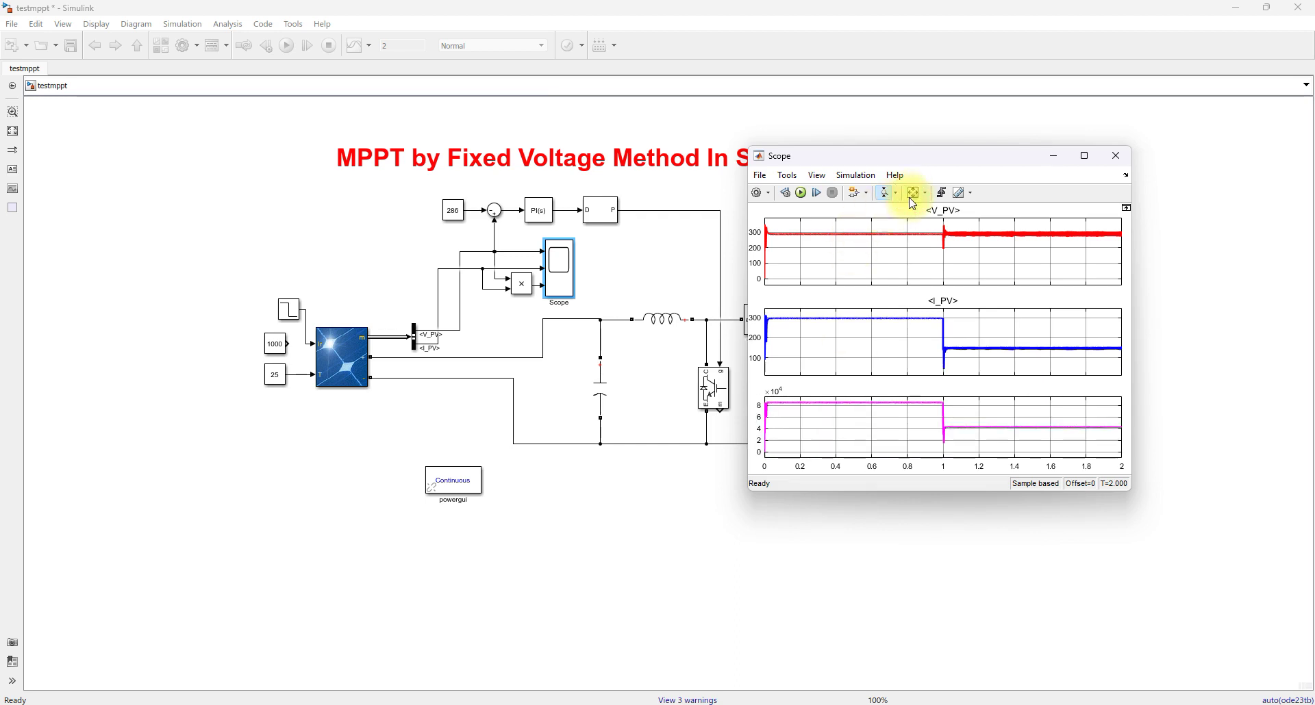
Zoom into the reduced power after 1 s, about 4.3×10⁴ W, then rescale the plot.
click(1001, 422)
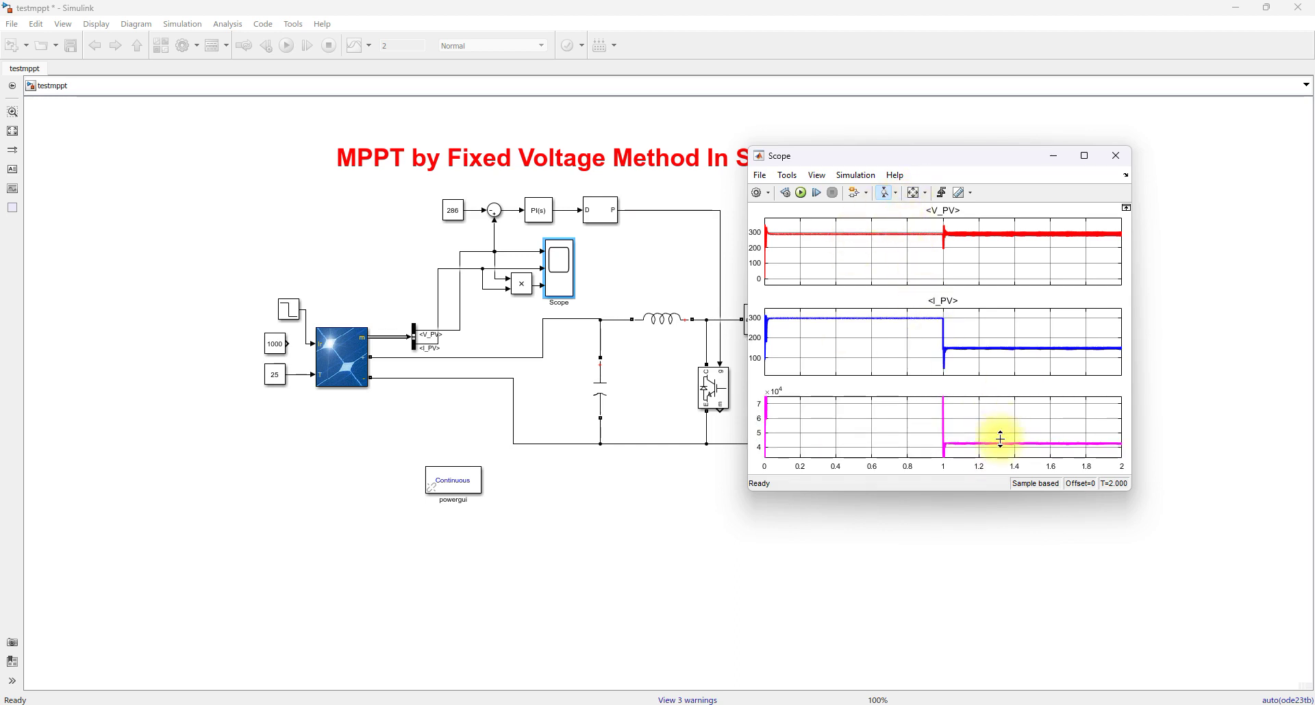
click(1003, 447)
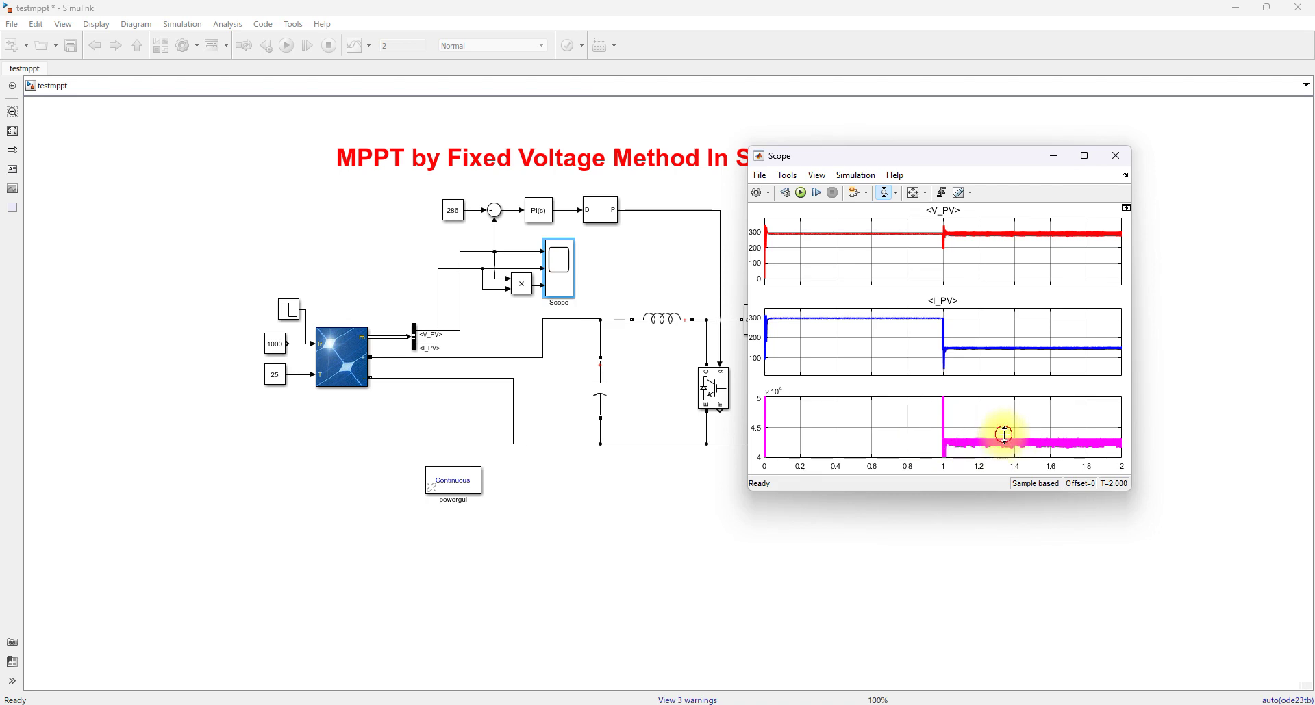
click(1007, 445)
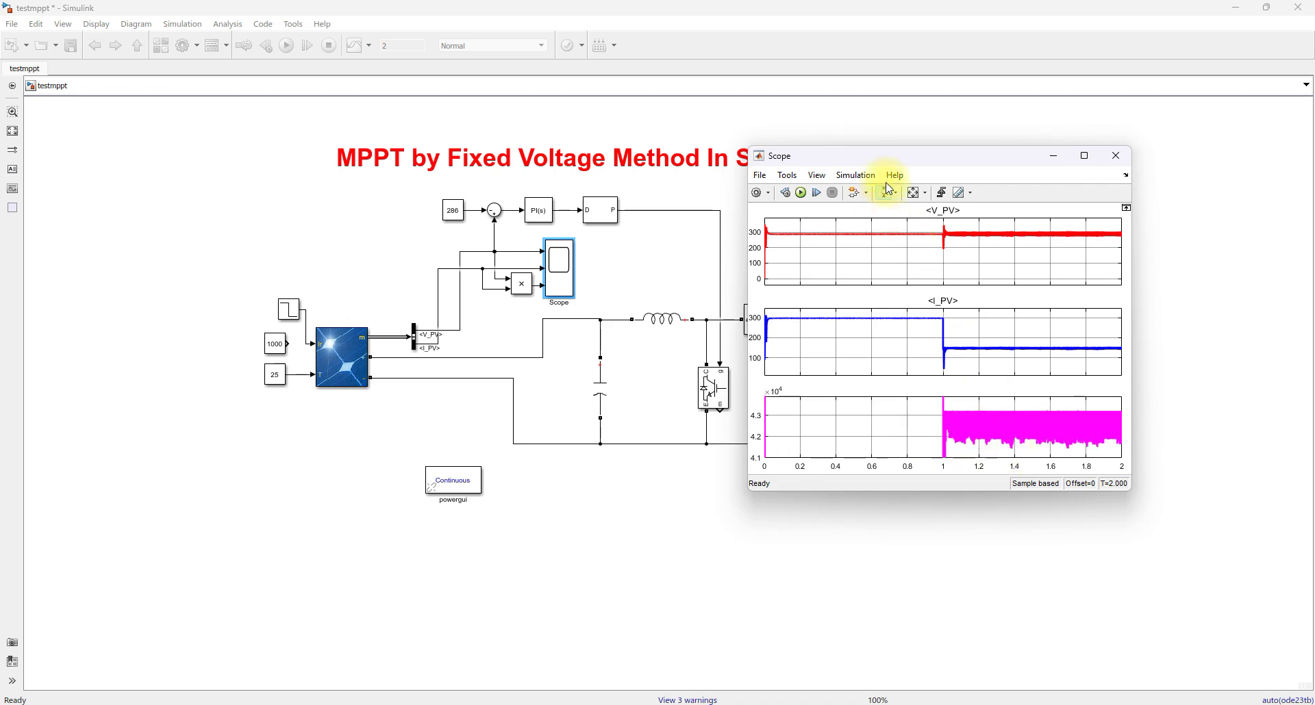
click(913, 192)
click(335, 358)
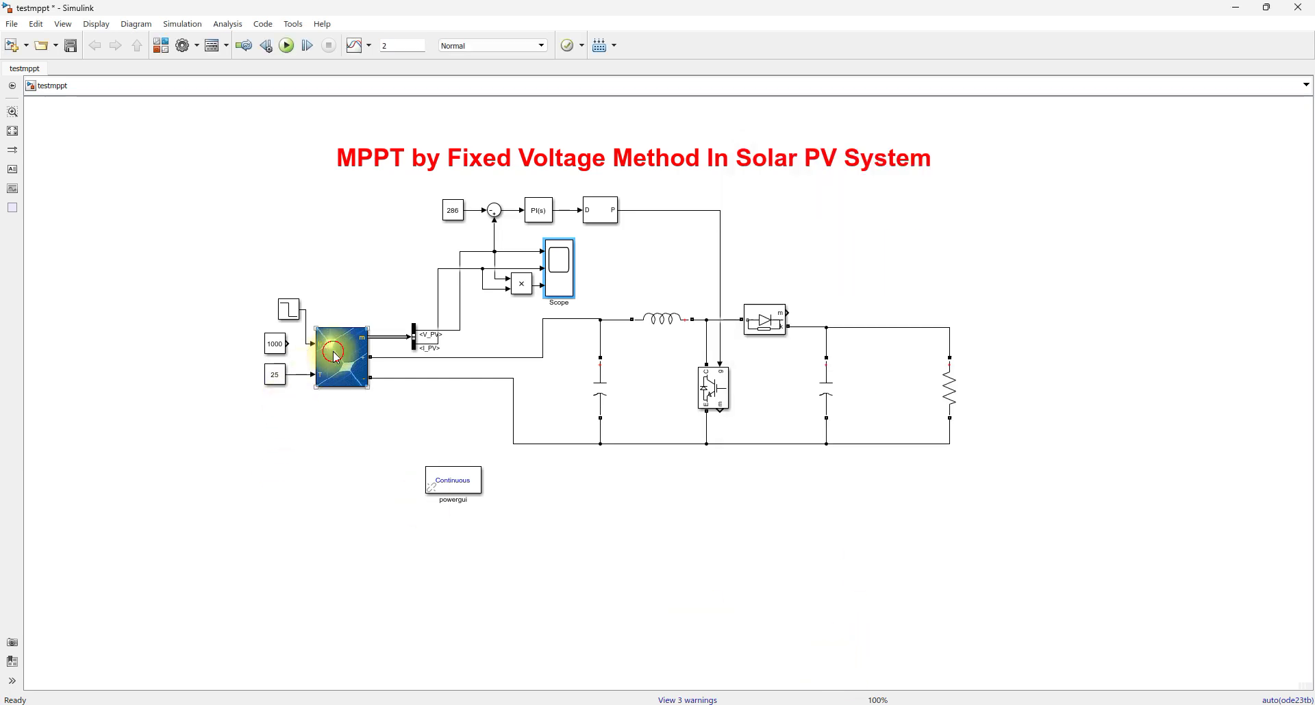
Plot the PV array curves and read the 0.5 kW/m² P-V peak: 293.3 V, 4.319×10⁴ W.
double_click(336, 357)
click(1066, 348)
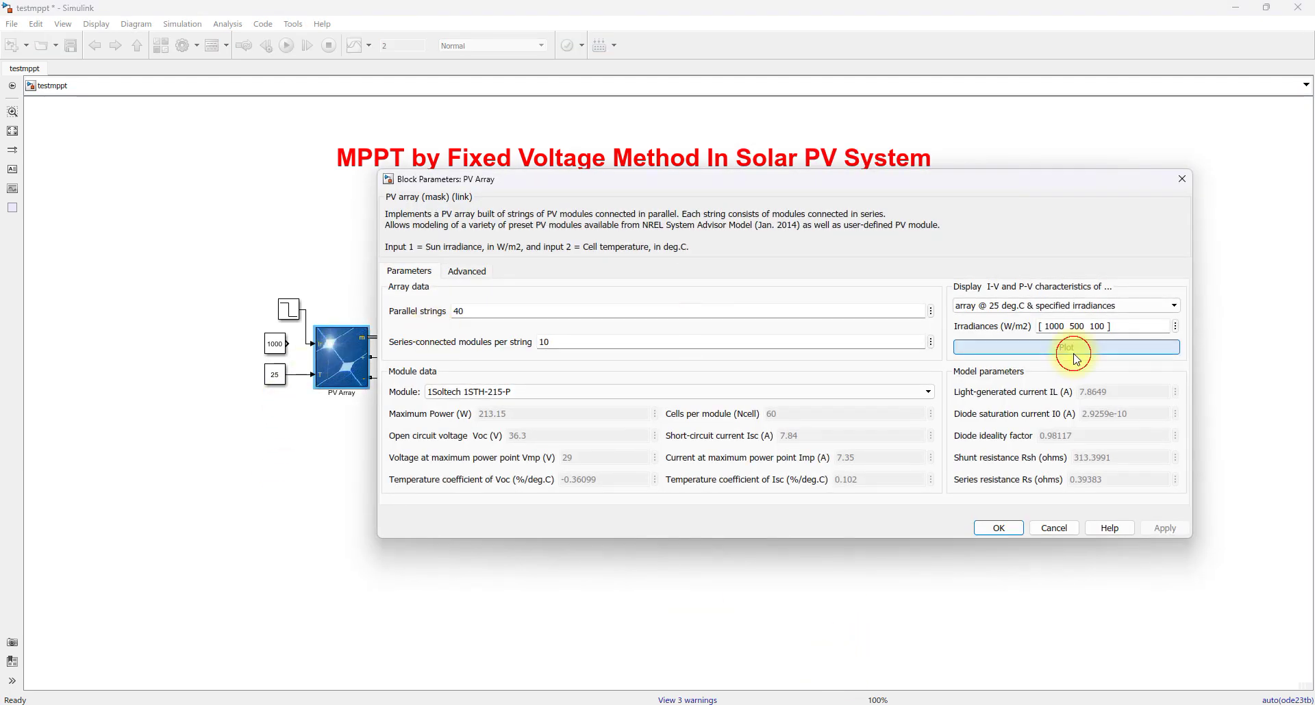
click(692, 48)
click(798, 289)
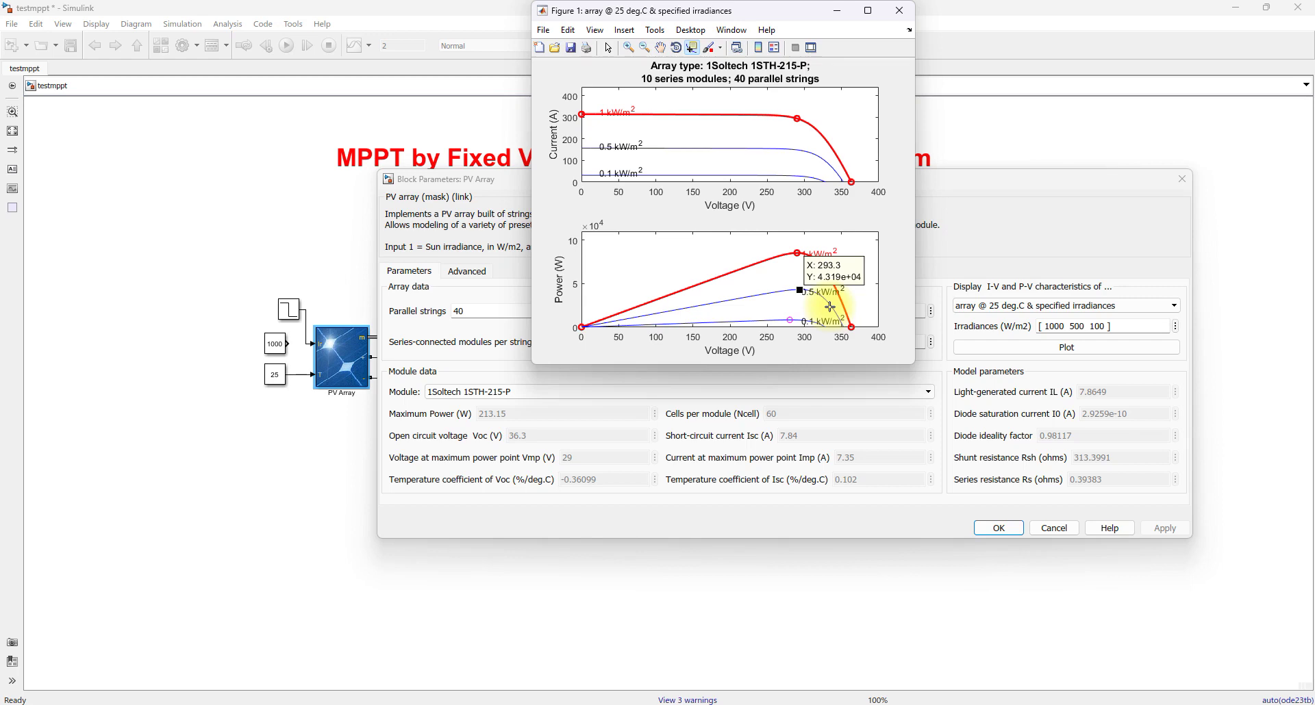
click(899, 10)
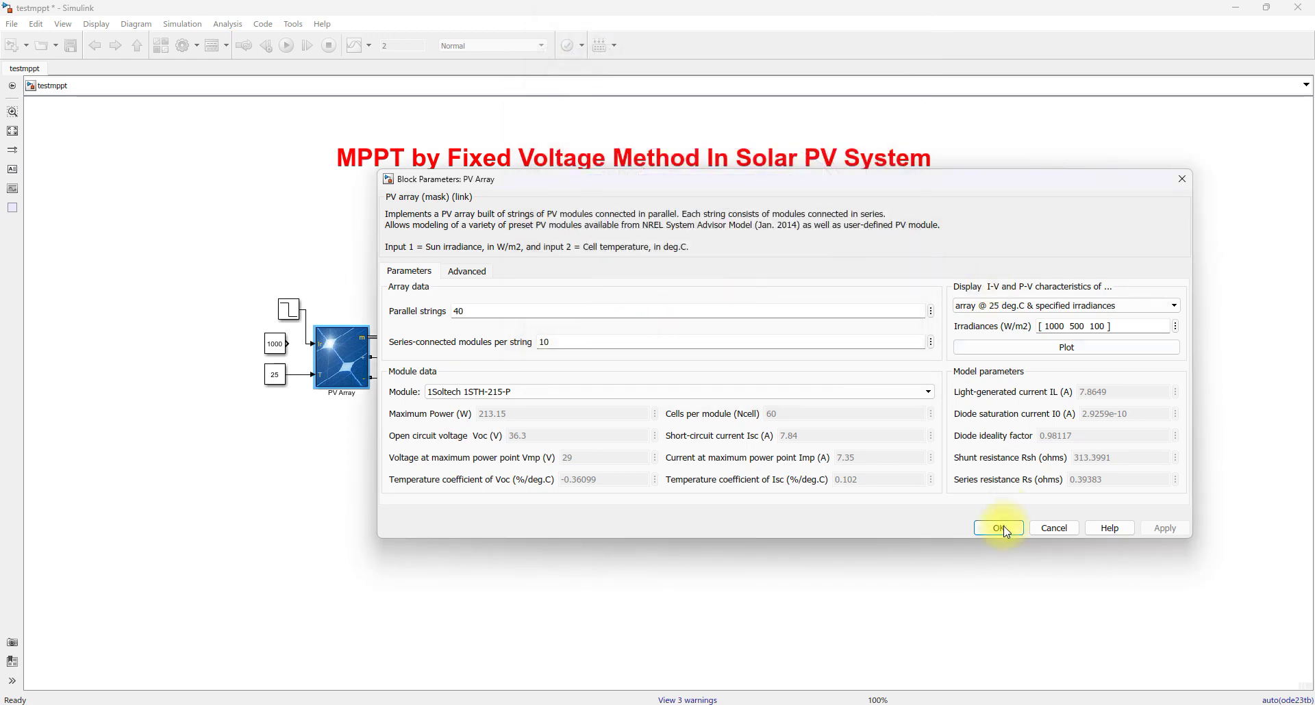
click(999, 528)
Bring the Scope window back into view and move it left over the model.
mouse_move(864, 700)
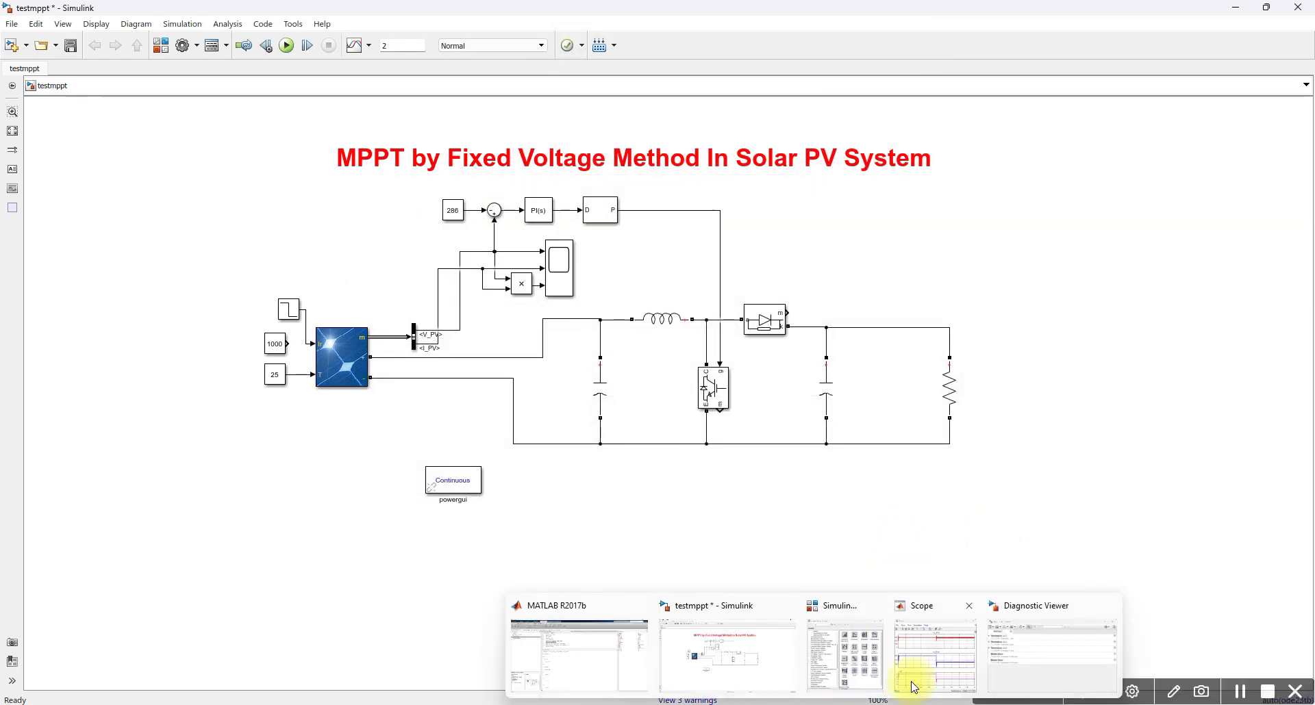
click(928, 668)
drag(894, 159, 494, 315)
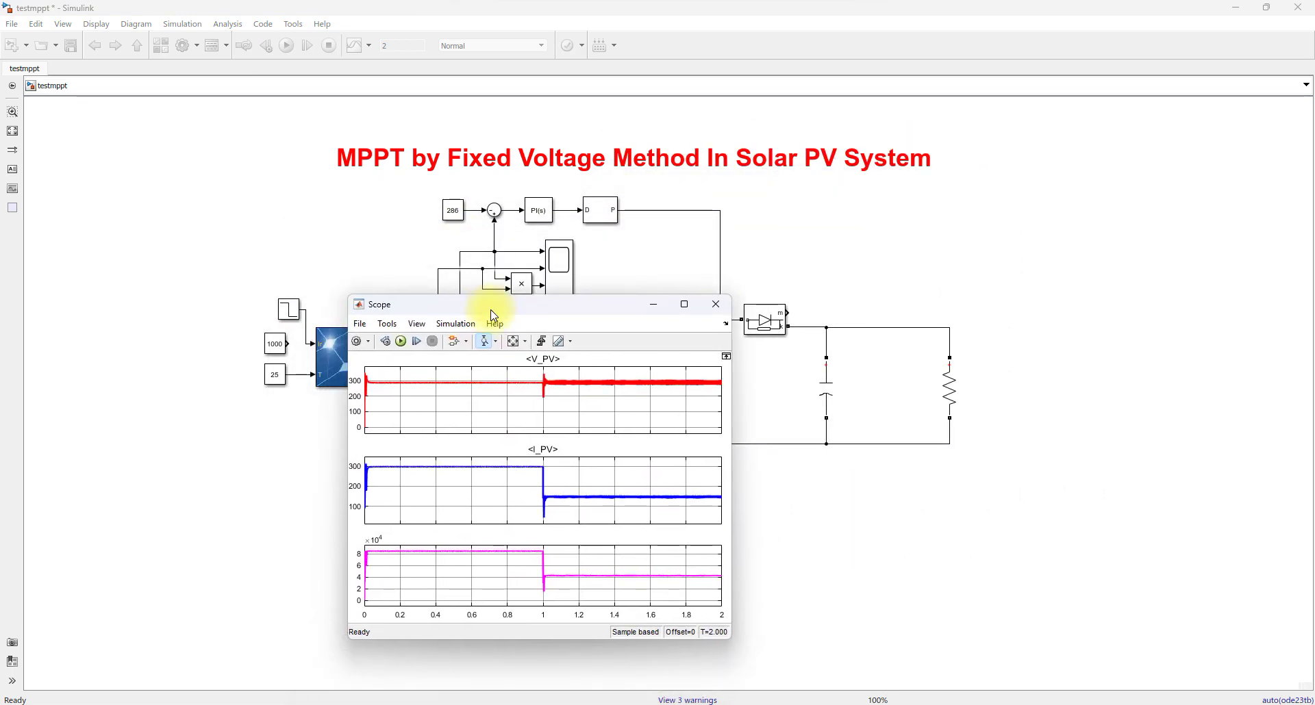